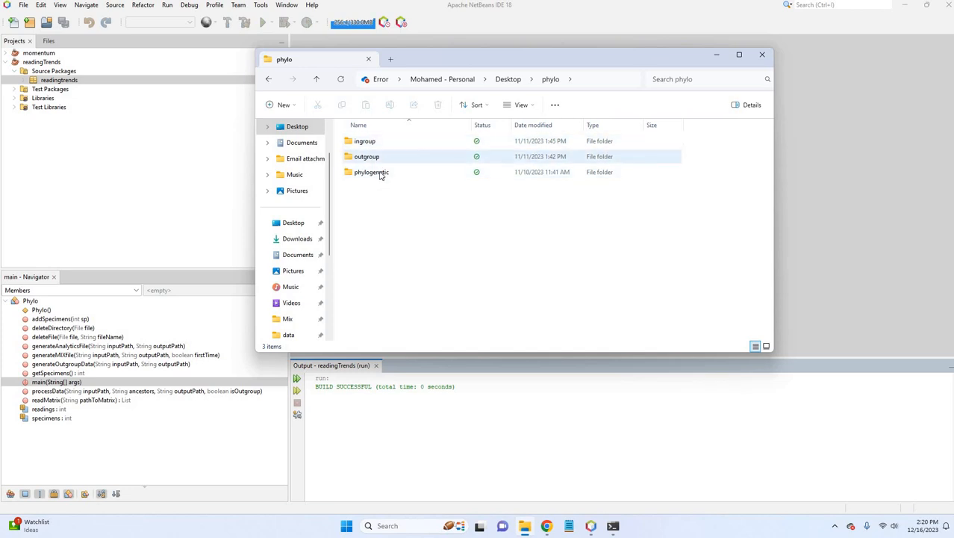
Look over the tool subfolders inside the phylogenetic folder and view the contents of Mix.
double_click(380, 173)
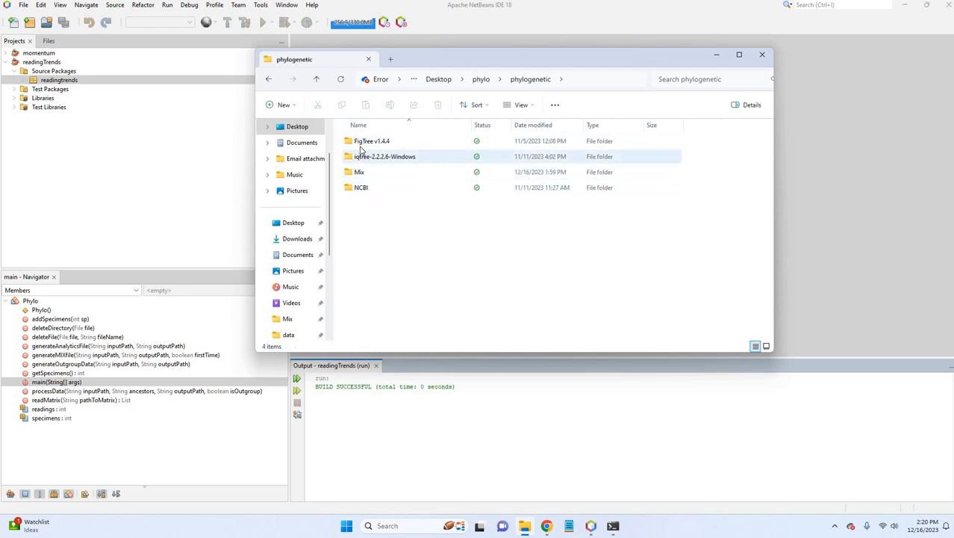
left_click(385, 192)
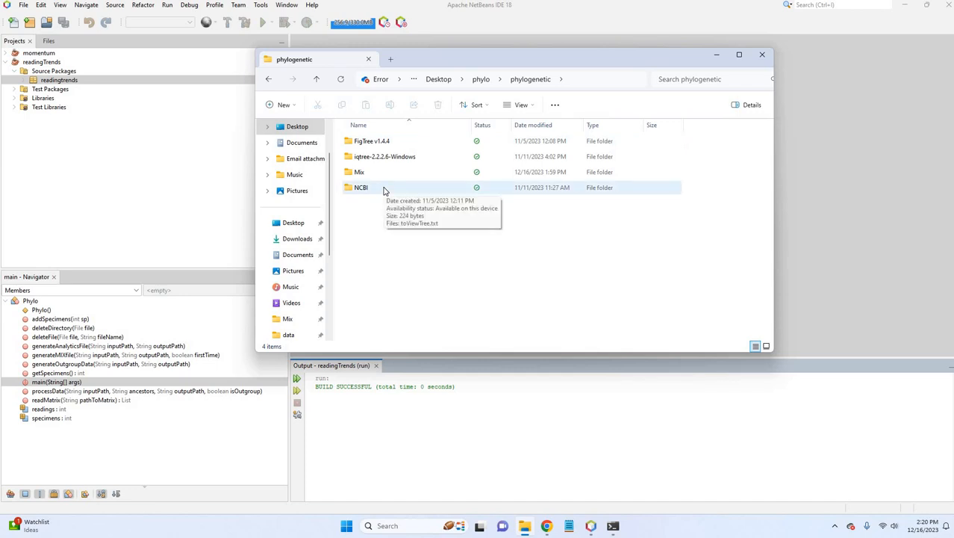
left_click(377, 176)
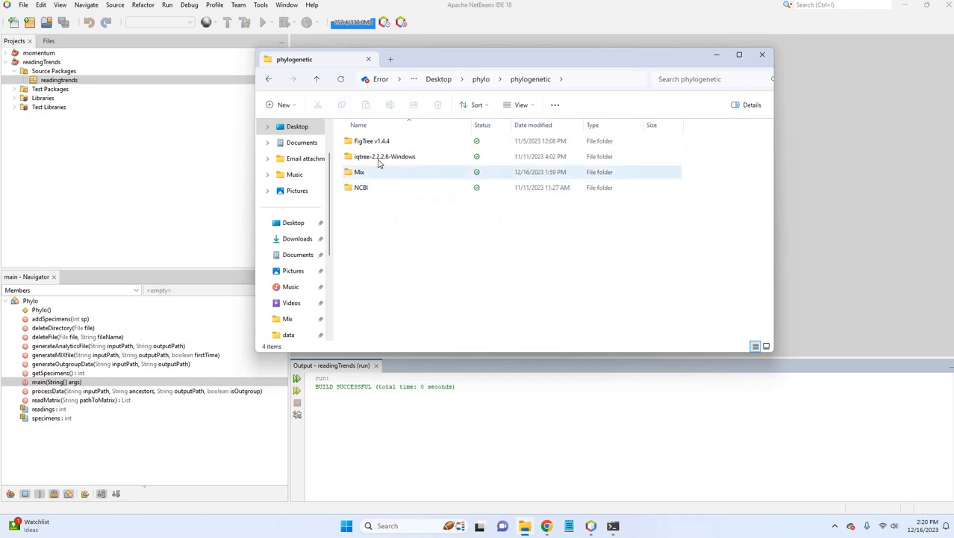
left_click(379, 161)
left_click(380, 143)
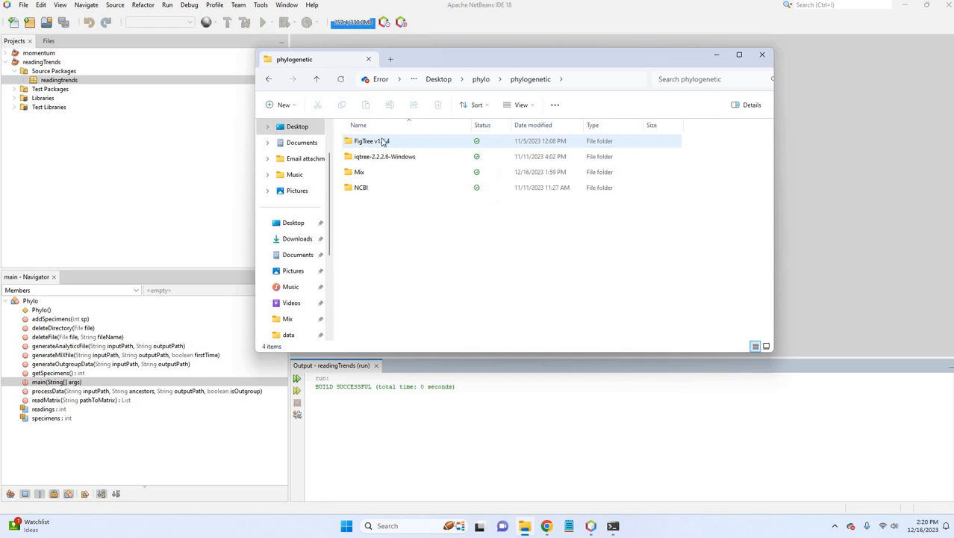
key("Down")
key("Down")
key("Down")
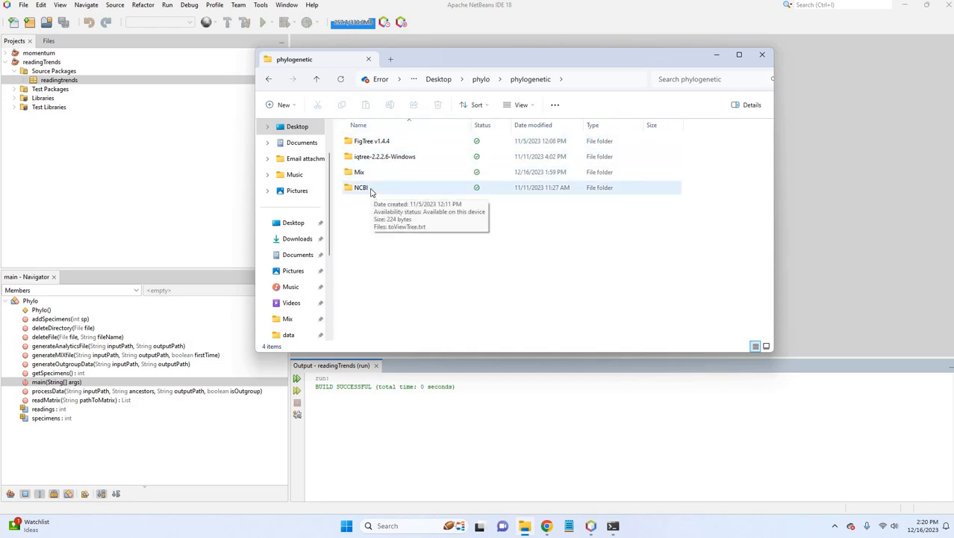
left_click(369, 174)
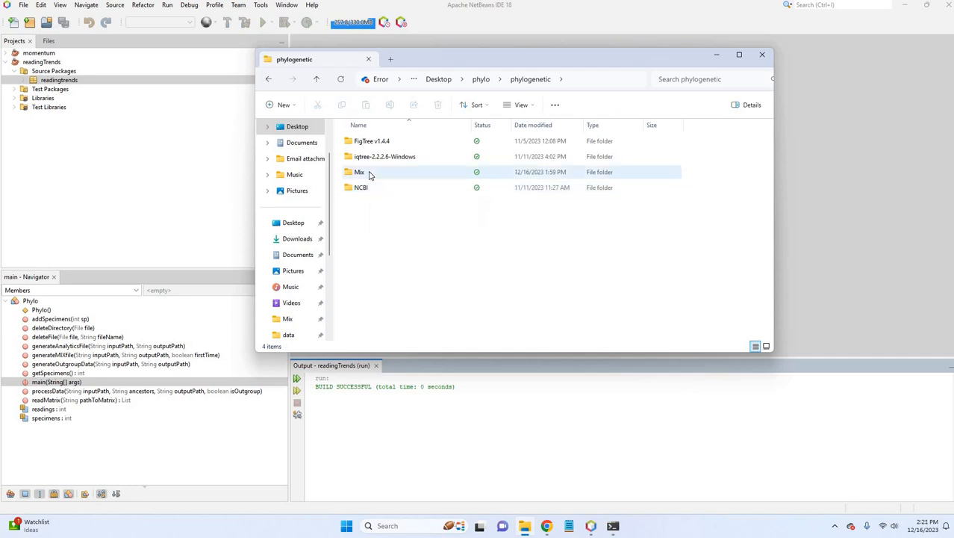
double_click(368, 174)
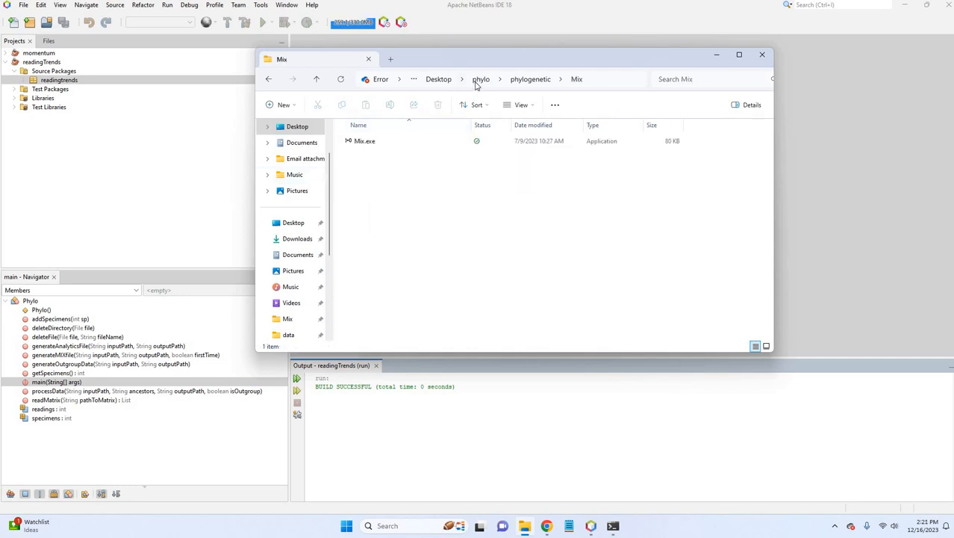
Browse the CSV specimen files in the ingroup and outgroup folders of phylo.
left_click(482, 80)
double_click(378, 144)
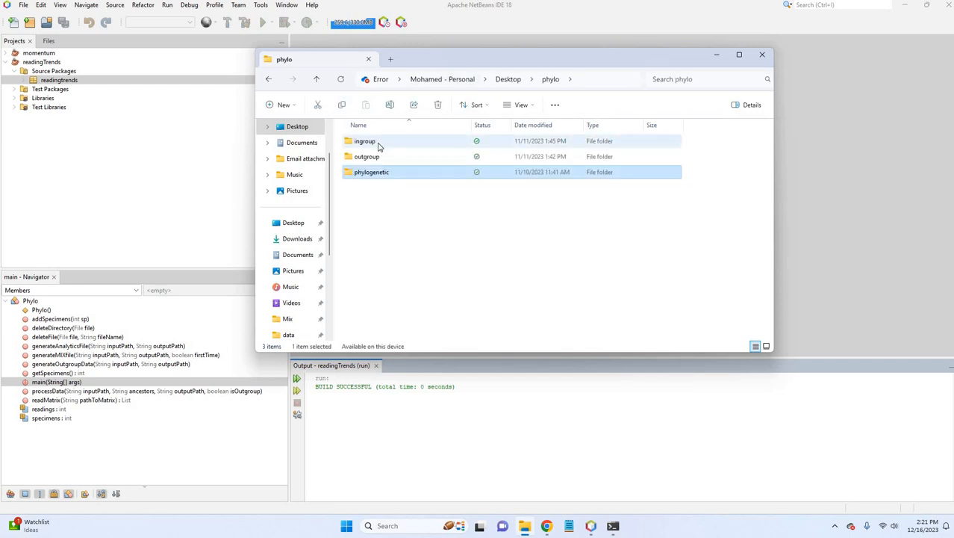
scroll(392, 276, "down", 2)
scroll(392, 277, "down", 20)
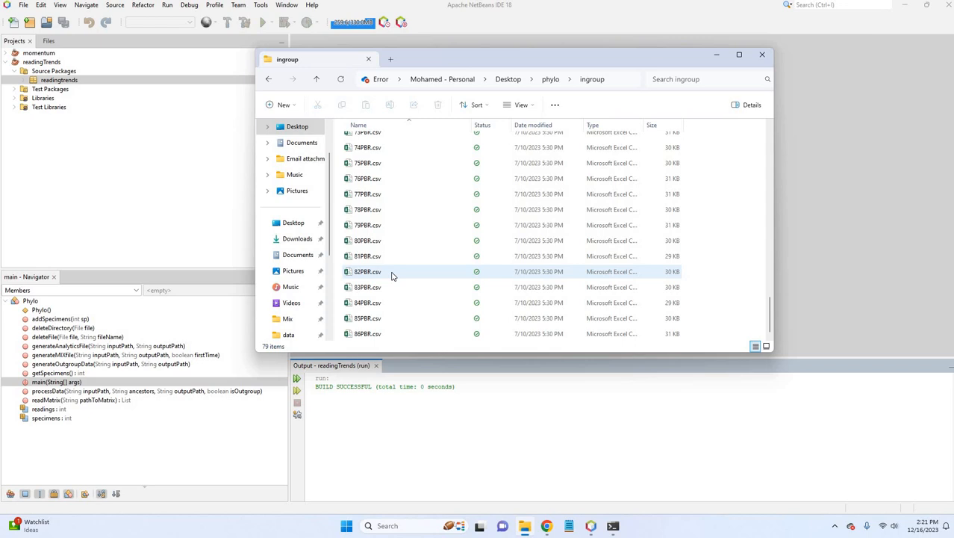
scroll(392, 276, "up", 20)
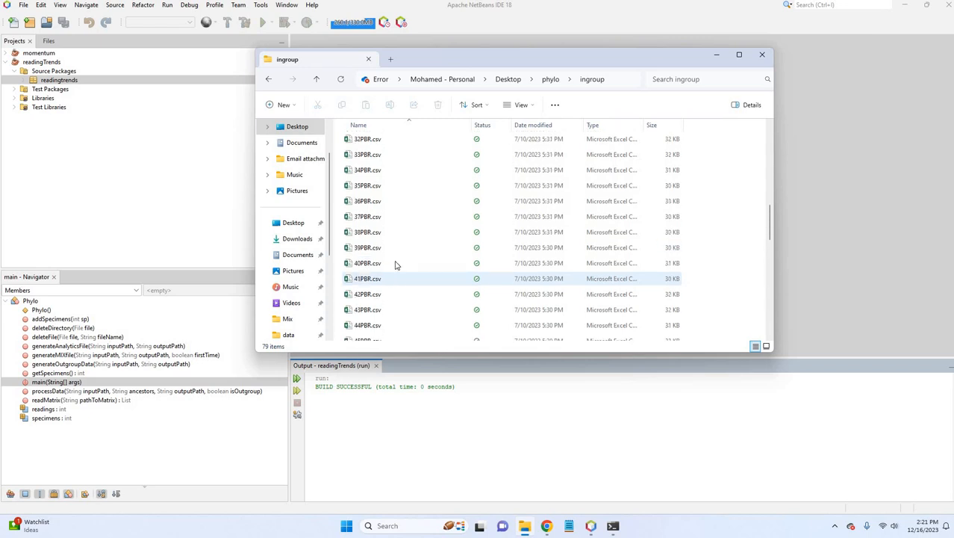
left_click(550, 79)
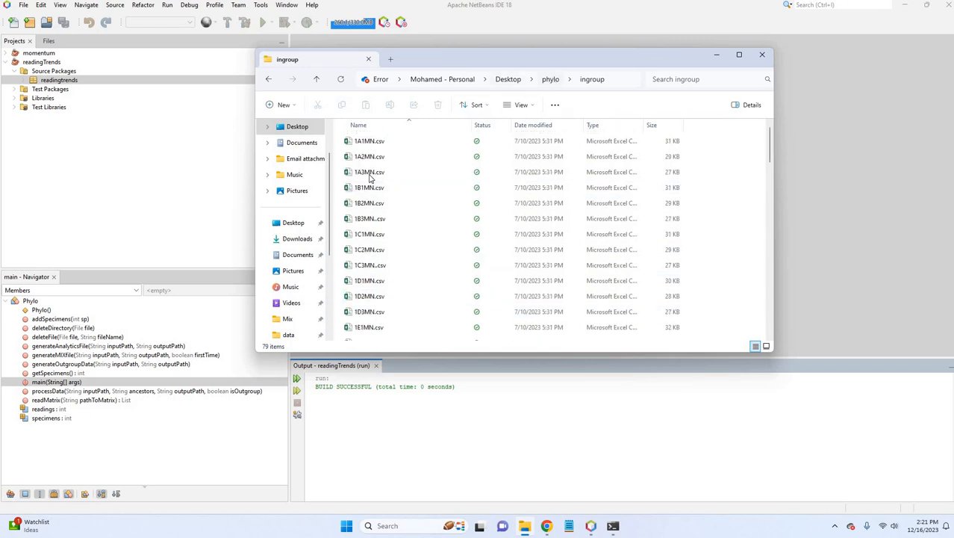
key("Down")
key("Return")
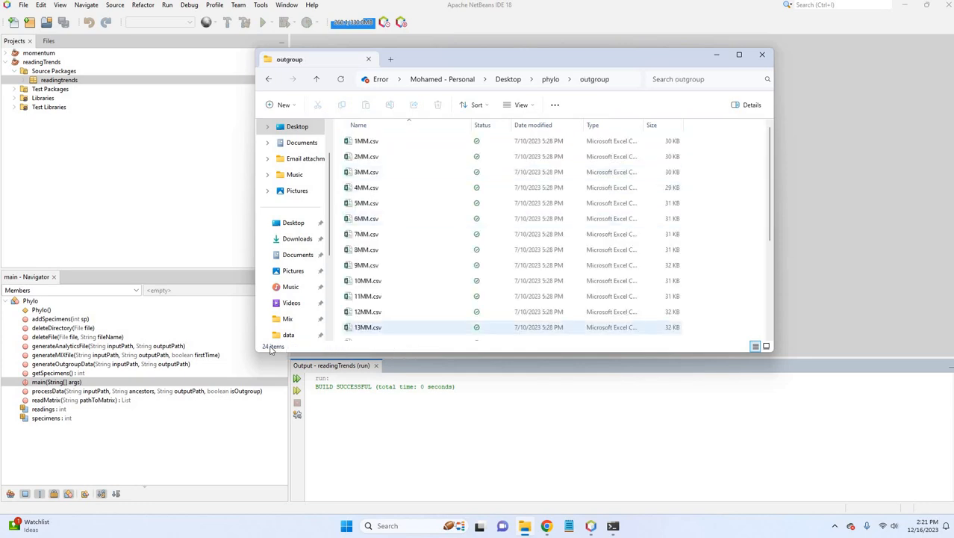
Go back through phylo to the phylogenetic folder and open its Mix subfolder.
left_click(550, 79)
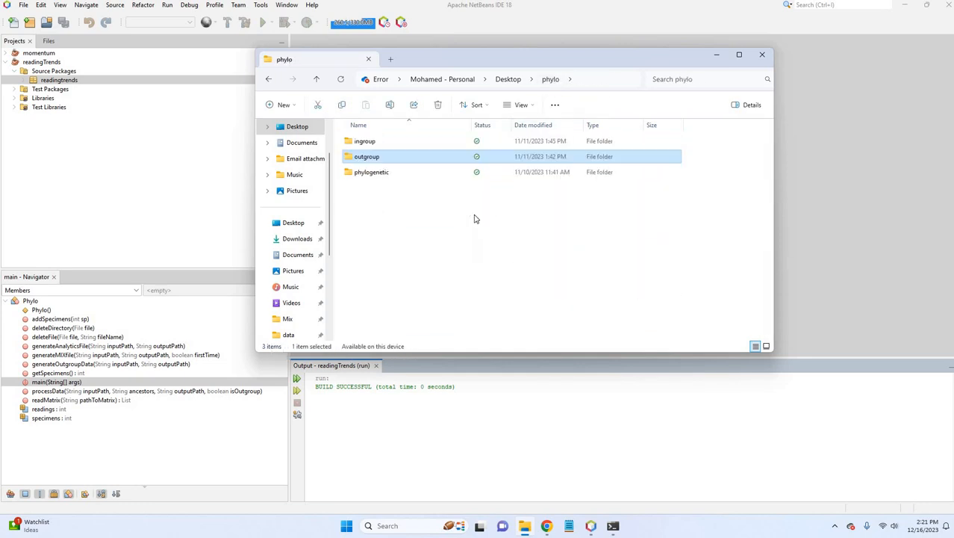
double_click(379, 172)
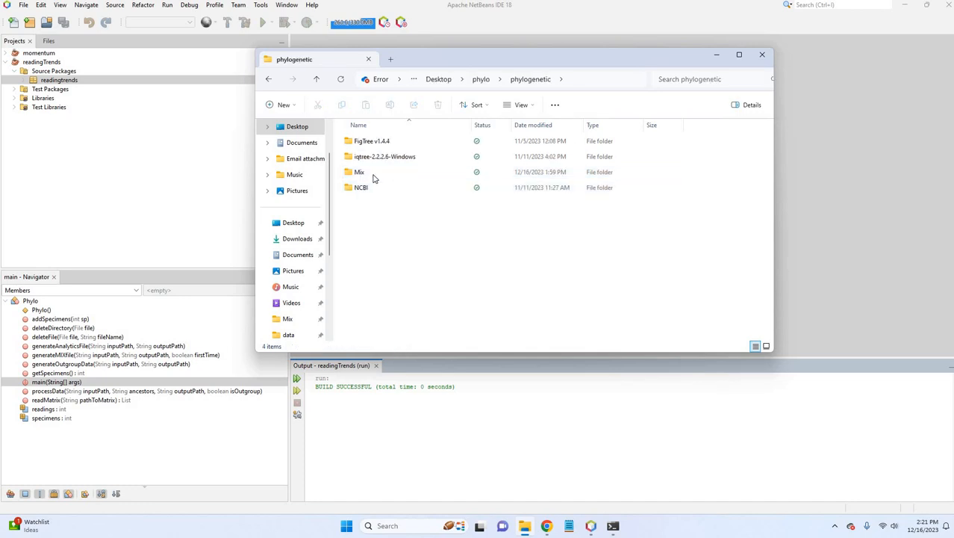
double_click(375, 174)
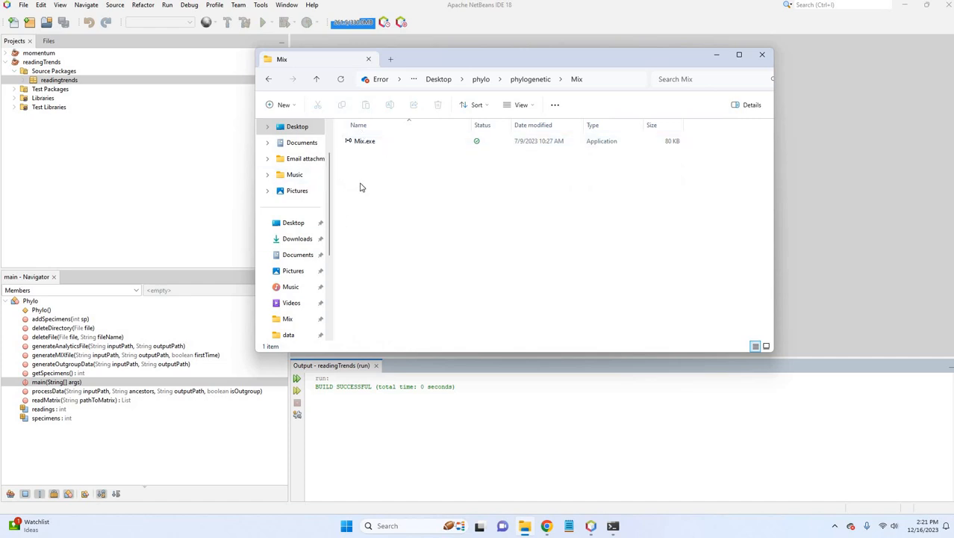
Run Phylo.java from the readingtrends package in NetBeans, then return to the Mix folder in File Explorer.
left_click(74, 81)
right_click(74, 81)
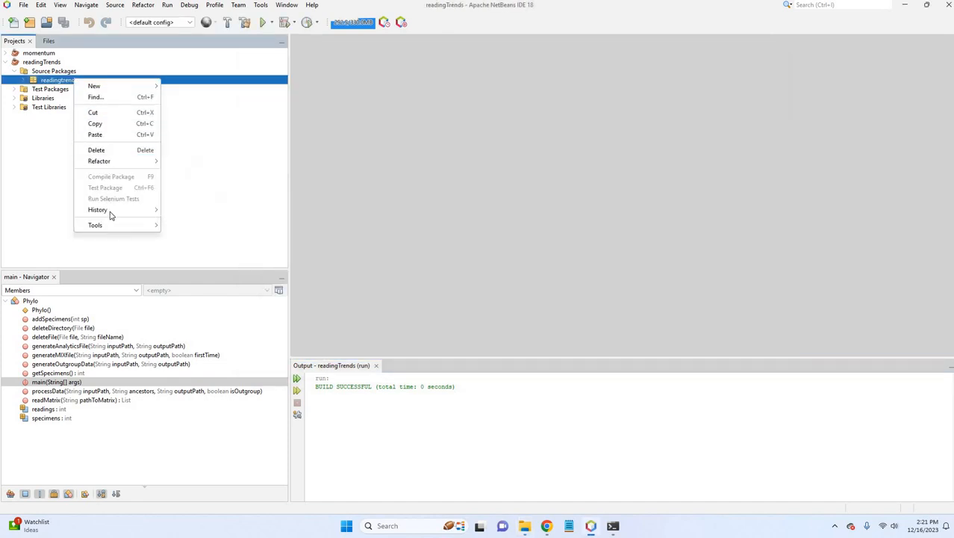
left_click(28, 84)
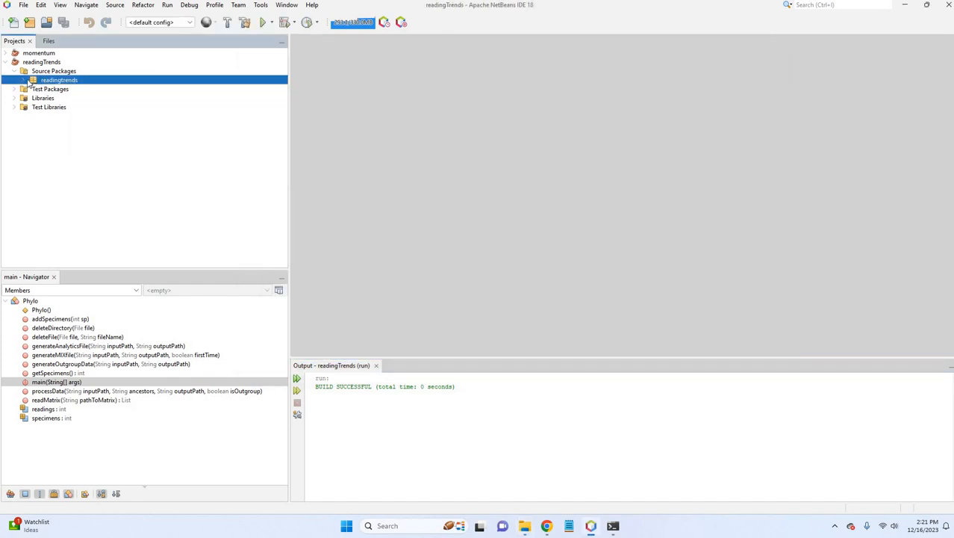
left_click(24, 80)
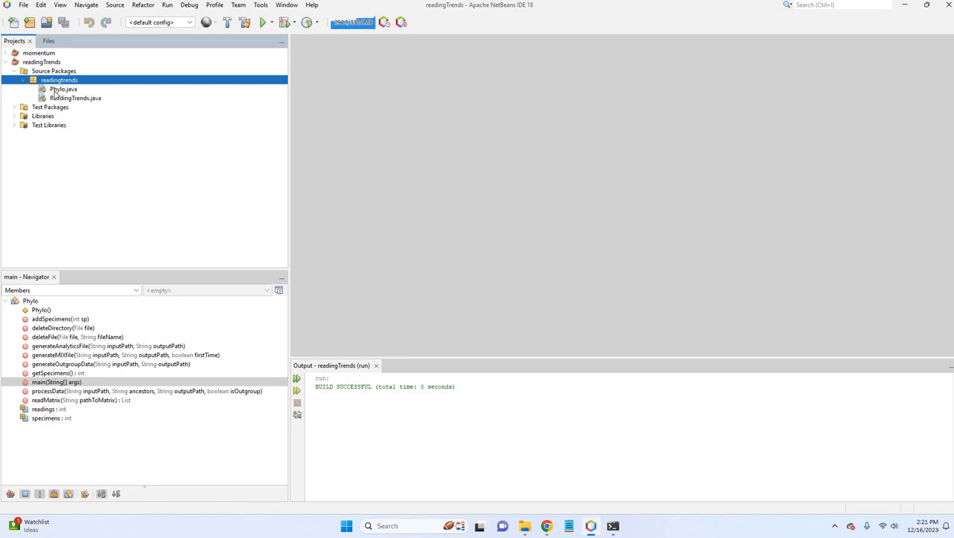
right_click(63, 91)
left_click(102, 164)
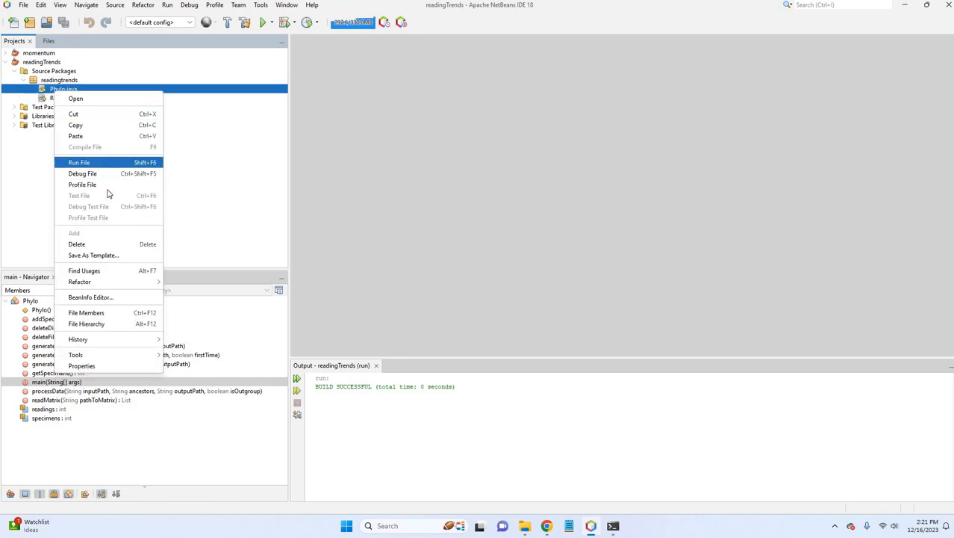
left_click(525, 526)
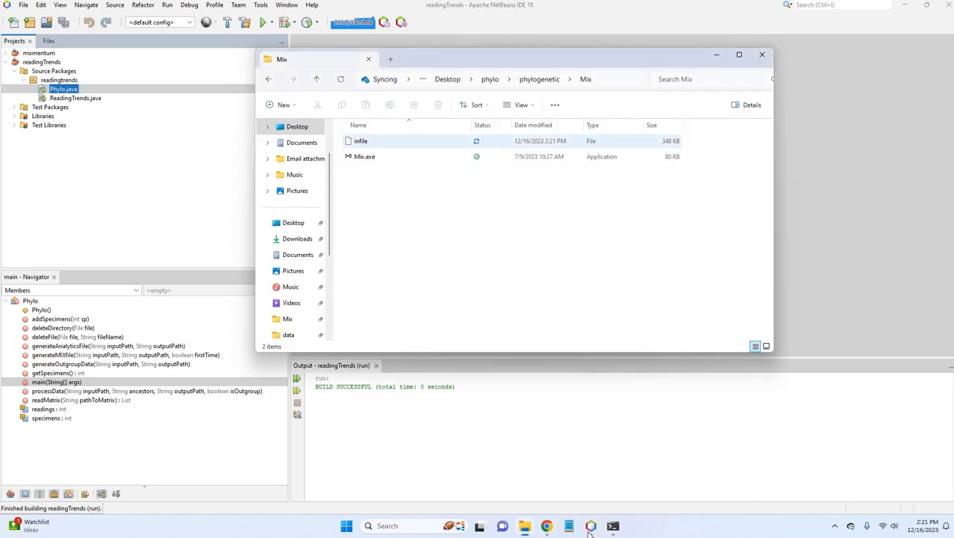
Run mix in the Command Prompt for the Mix folder and accept the default settings with y.
mouse_move(613, 524)
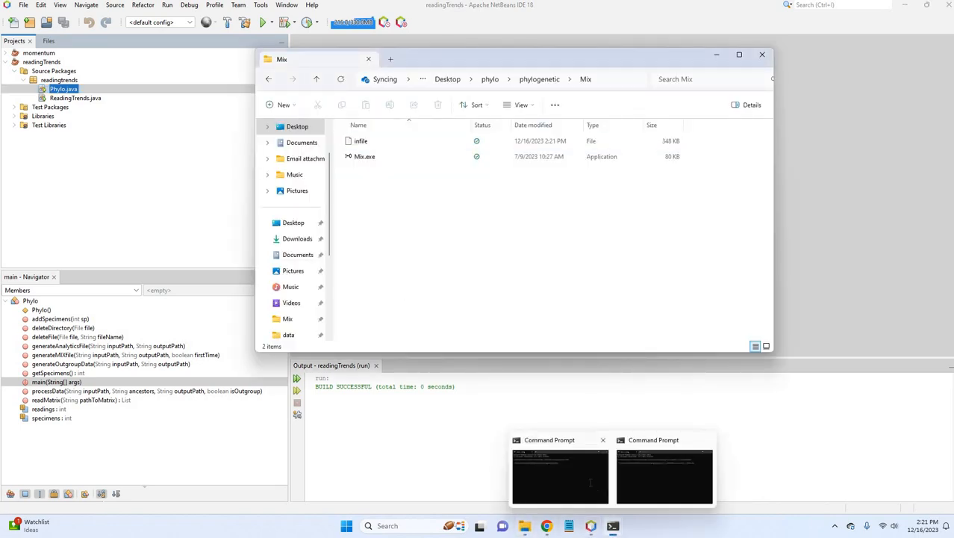
left_click(602, 492)
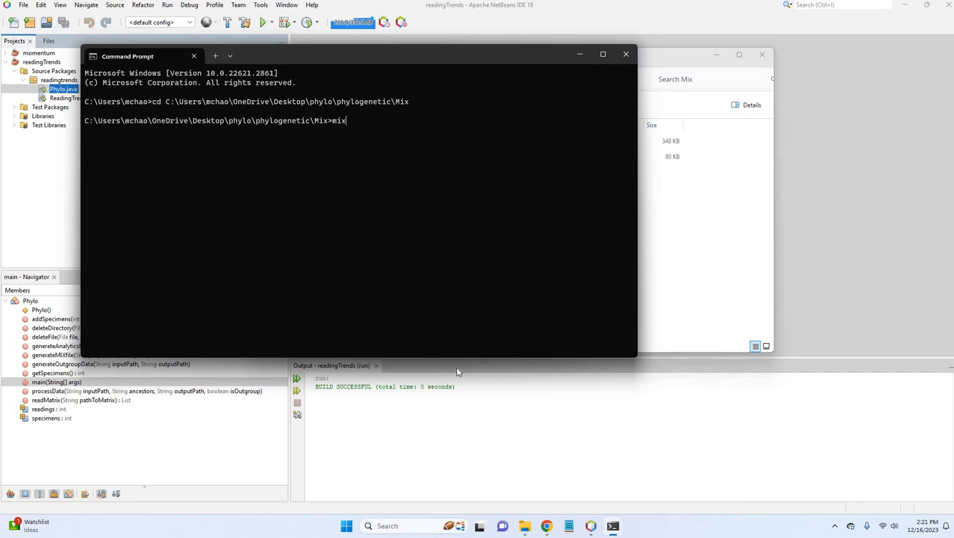
type("mix")
key("Return")
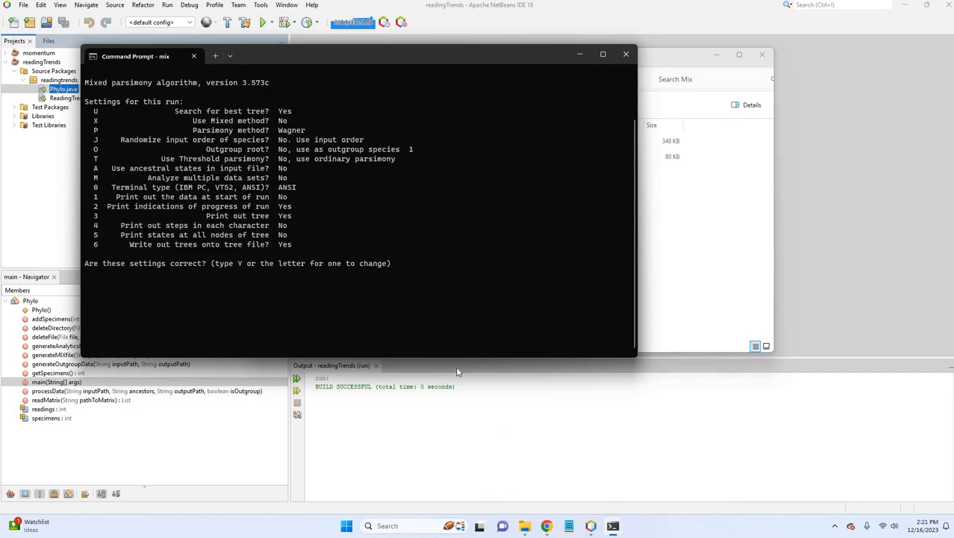
type("y")
key("Return")
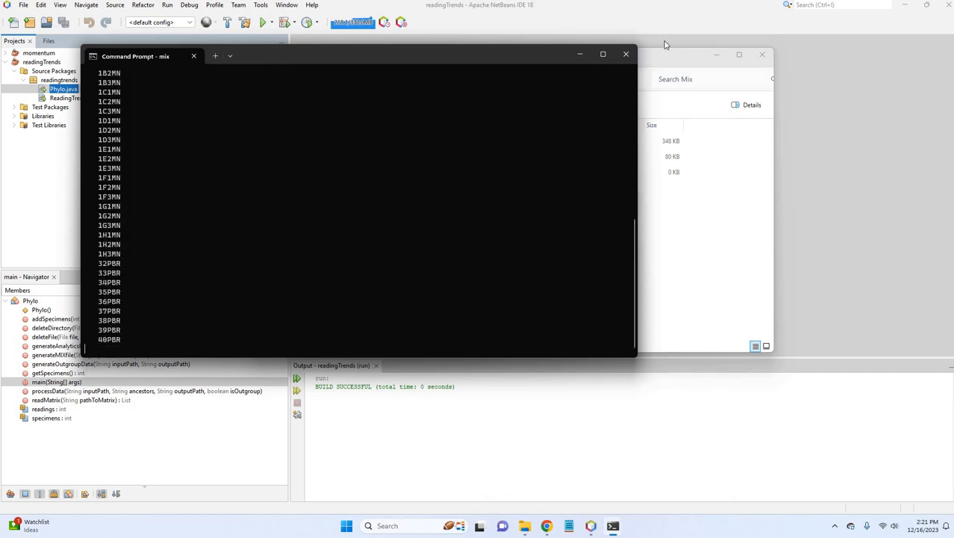
Copy infile from the Mix folder into the bin folder of iqtree-2.2.2.6-Windows.
left_click(667, 55)
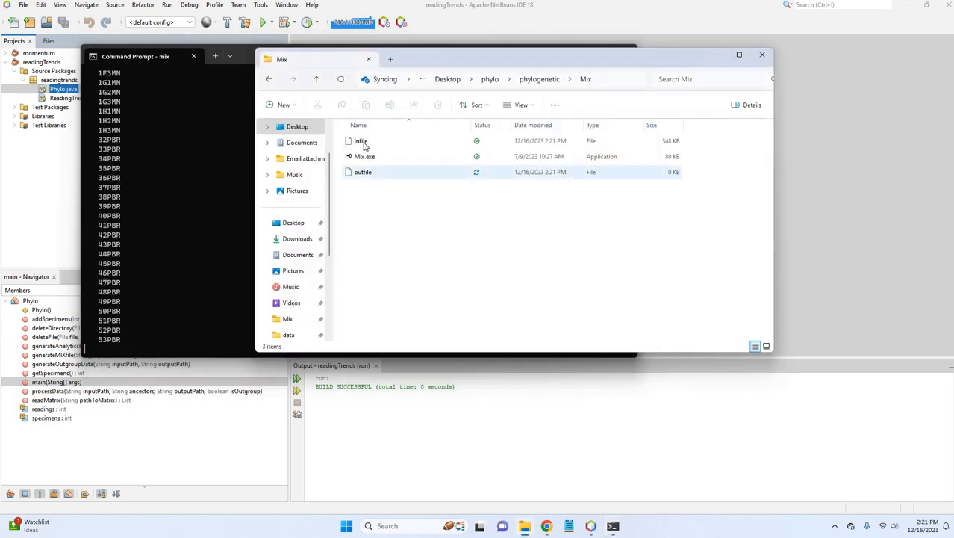
left_click(361, 142)
right_click(363, 143)
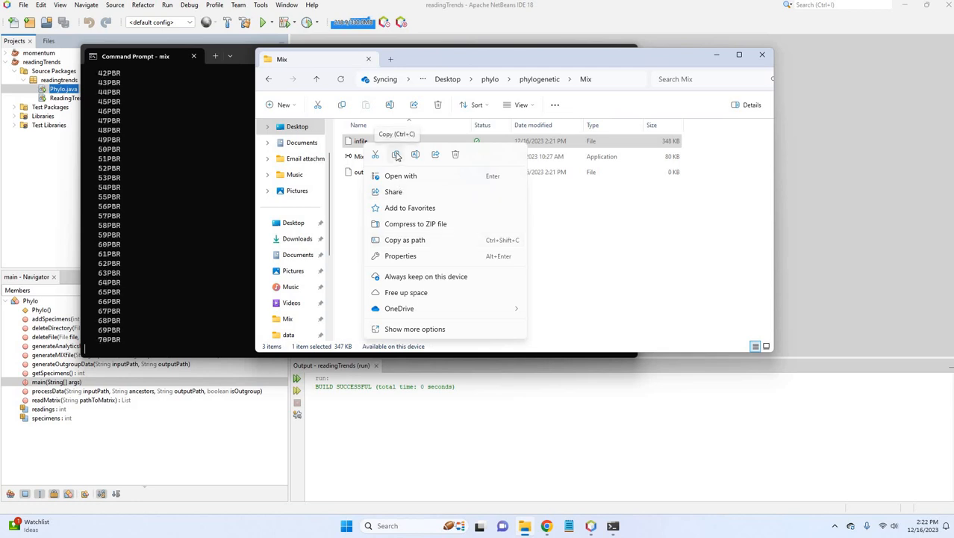
left_click(396, 155)
left_click(538, 82)
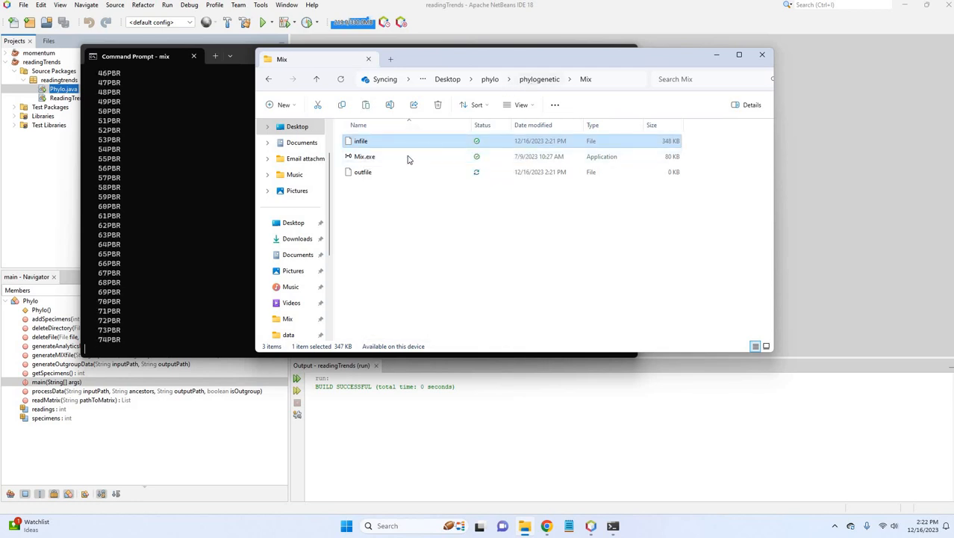
left_click(403, 159)
key("Return")
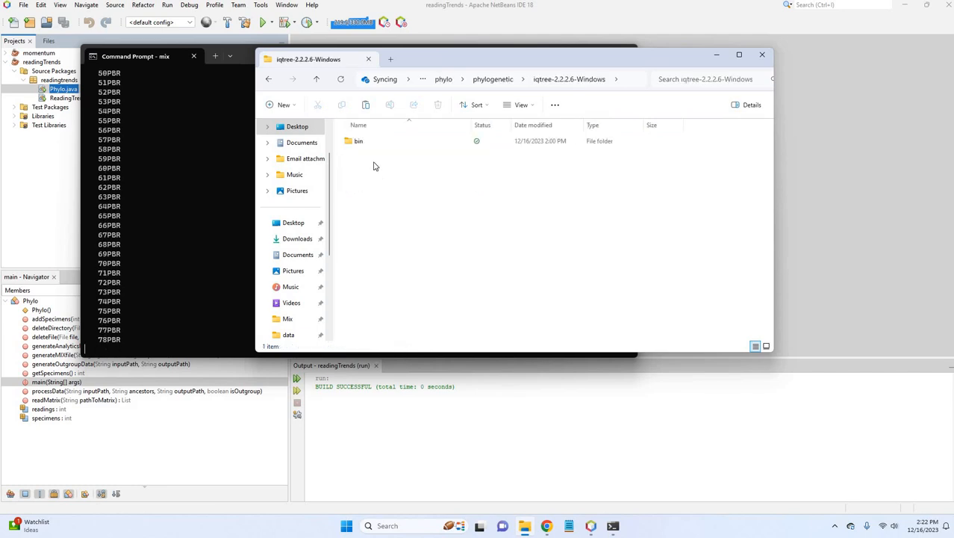
left_click(358, 141)
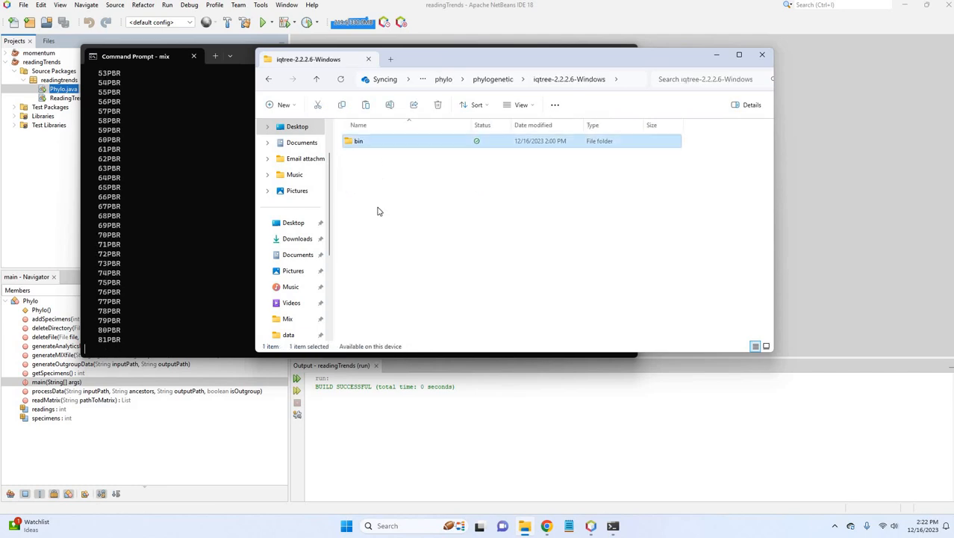
key("Return")
right_click(403, 307)
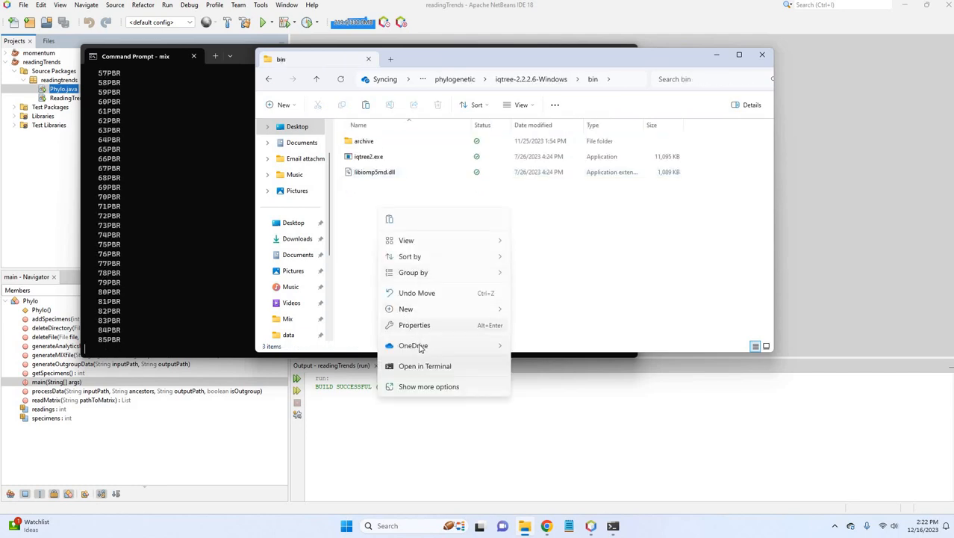
left_click(389, 220)
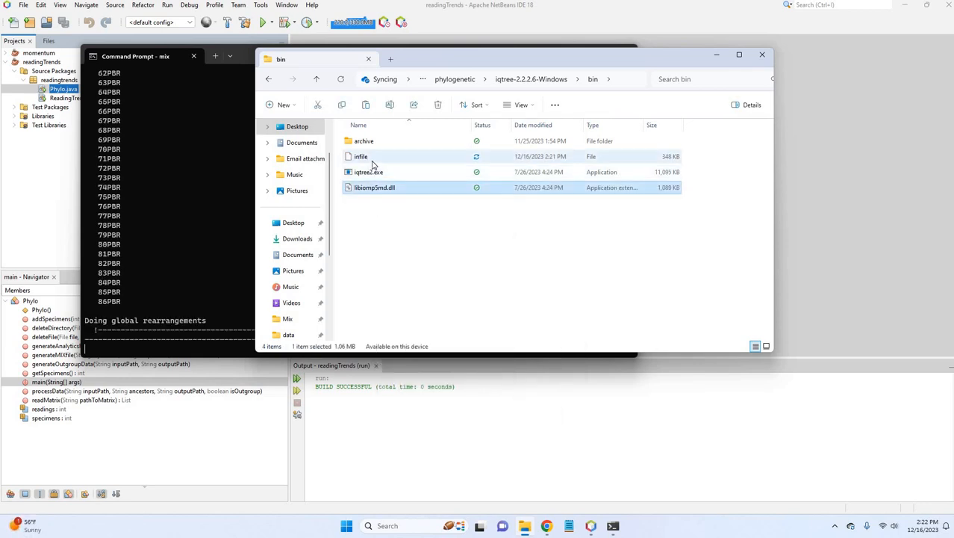
Rename the copied infile in the bin folder as infile.txt.
left_click(372, 159)
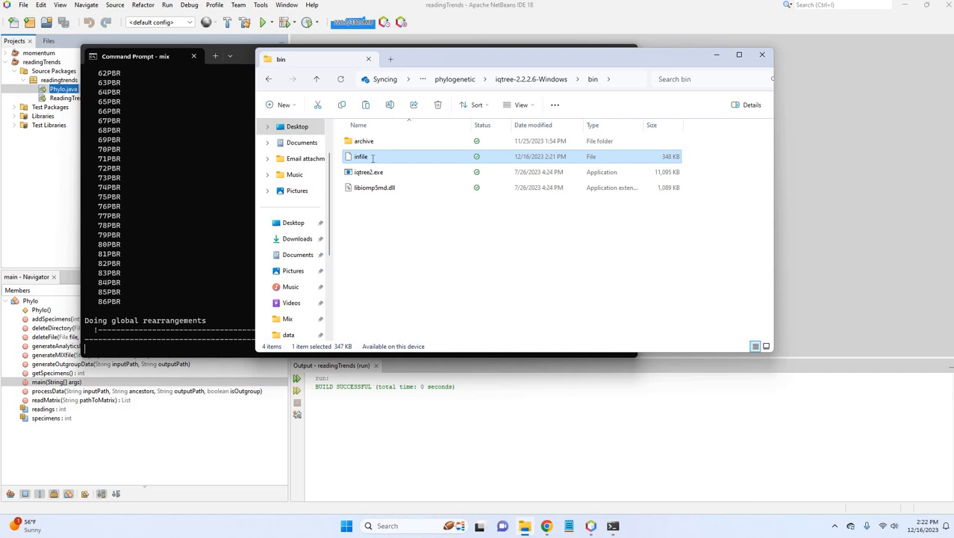
left_click(373, 158)
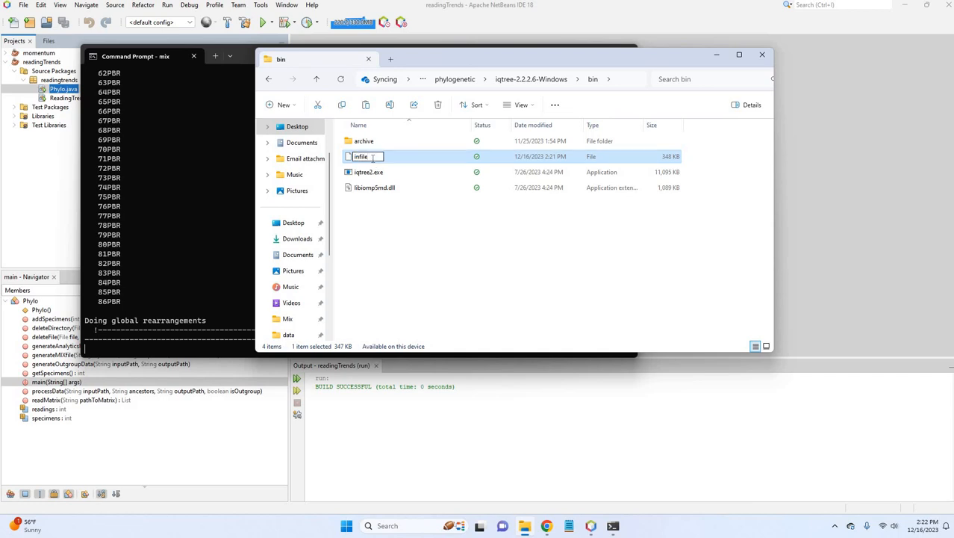
type(".txt")
key("Return")
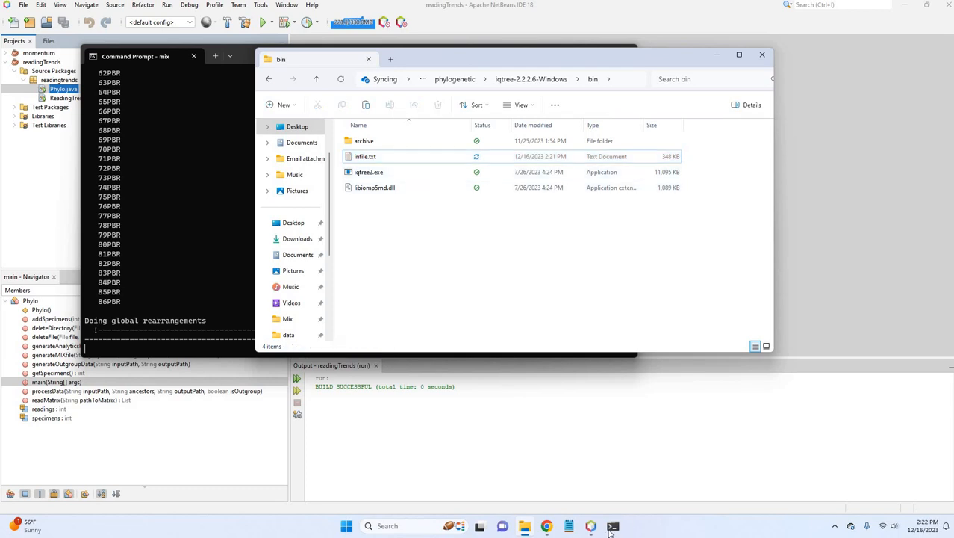
Run iqtree2 -s infile.txt in a second Command Prompt at the bin folder of iqtree-2.2.2.6-Windows.
mouse_move(613, 525)
left_click(664, 476)
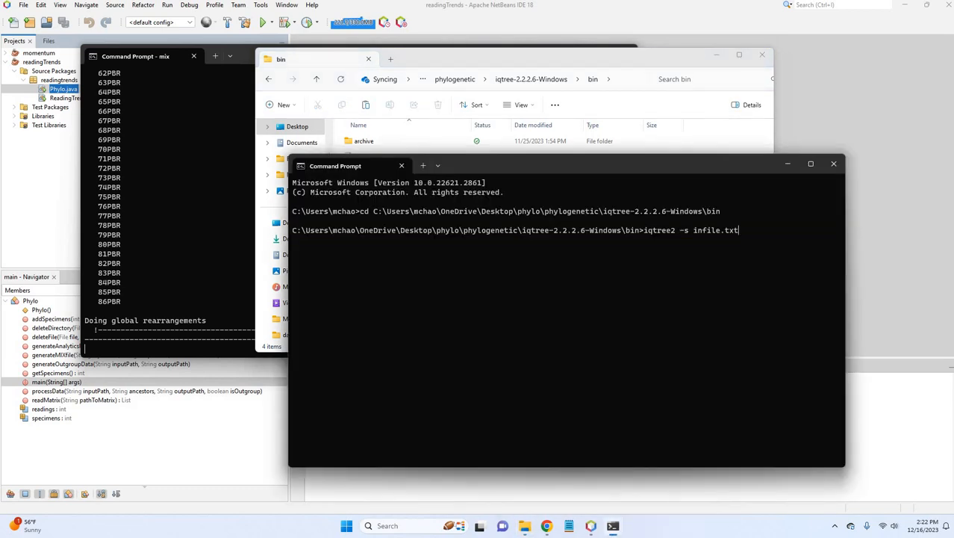
key("Return")
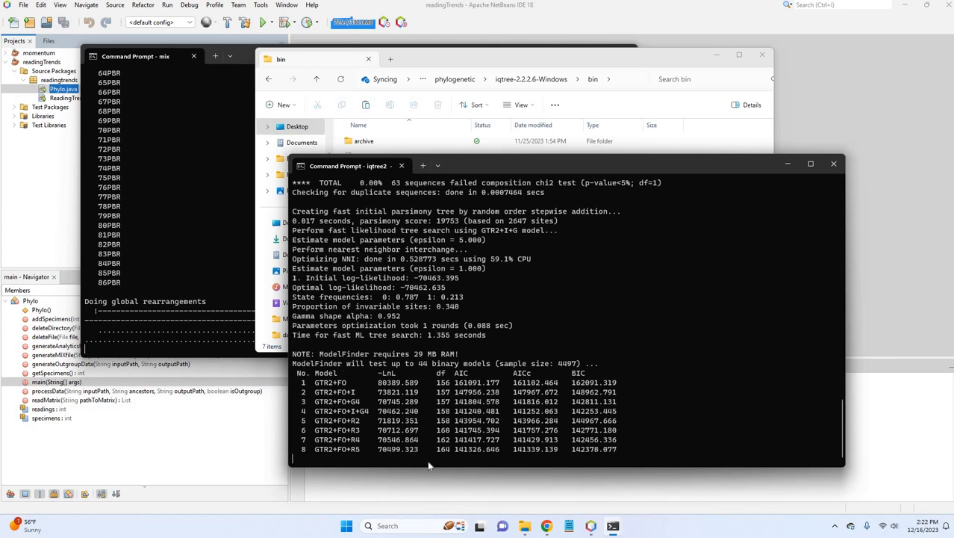
Open 4MM.csv from the phylo outgroup folder in Excel, review its column of readings, and return to the running analyses.
left_click(451, 80)
left_click(492, 80)
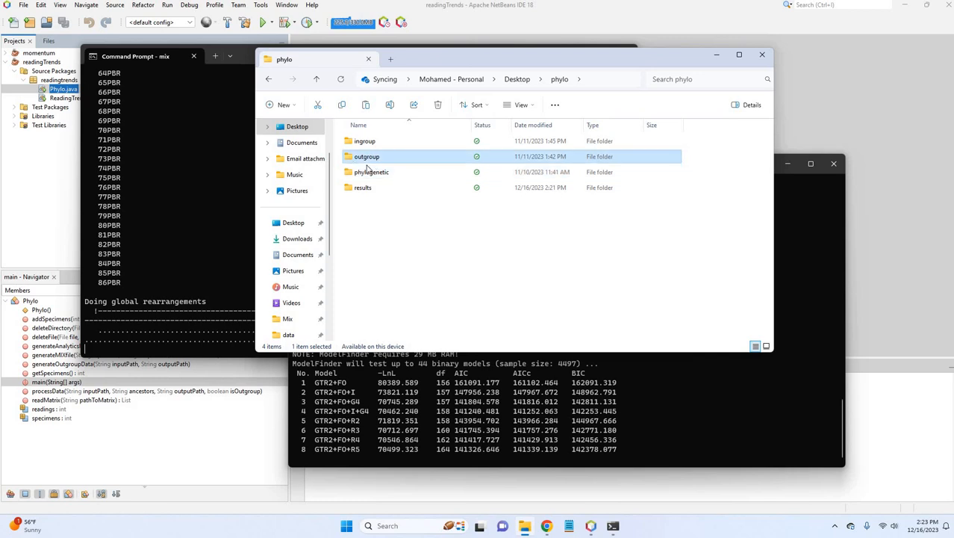
double_click(381, 158)
double_click(368, 189)
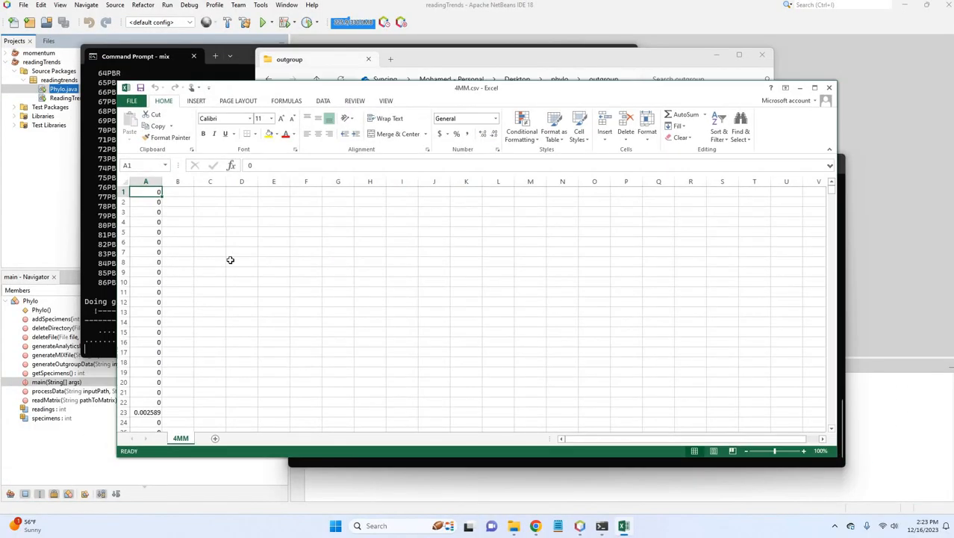
scroll(230, 259, "down", 16)
scroll(230, 259, "down", 20)
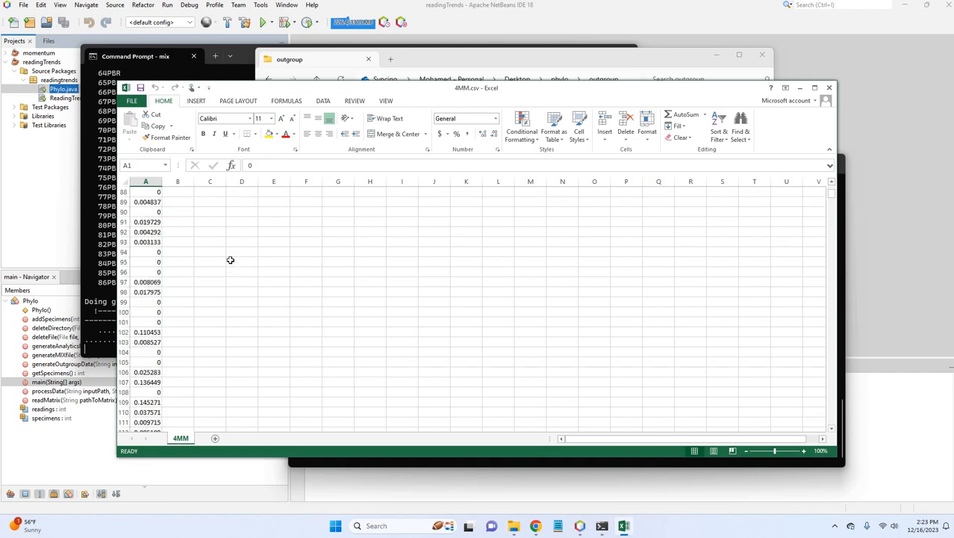
left_click_drag(831, 197, 176, 403)
scroll(179, 402, "down", 2)
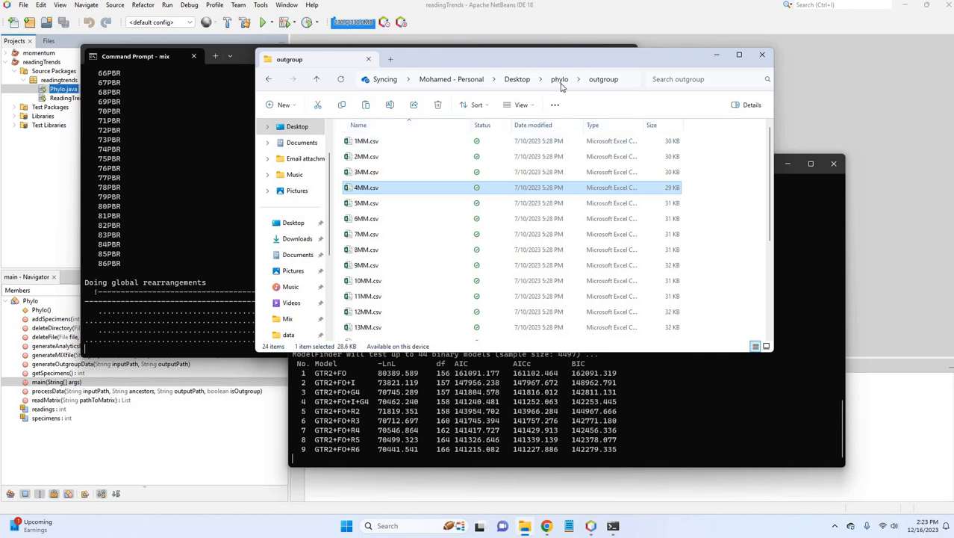
left_click(717, 54)
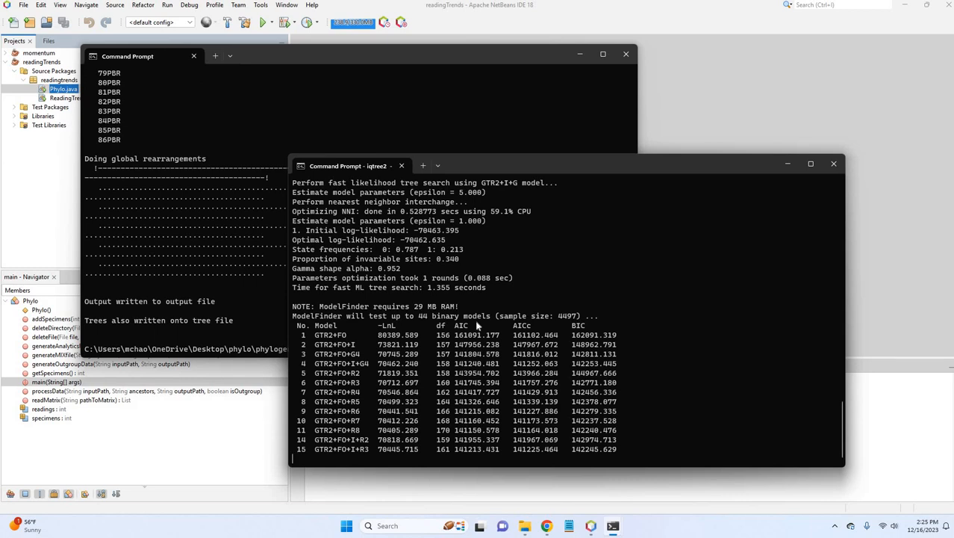
Open outfile from the phylogenetic Mix folder in Notepad through File Explorer.
left_click(399, 52)
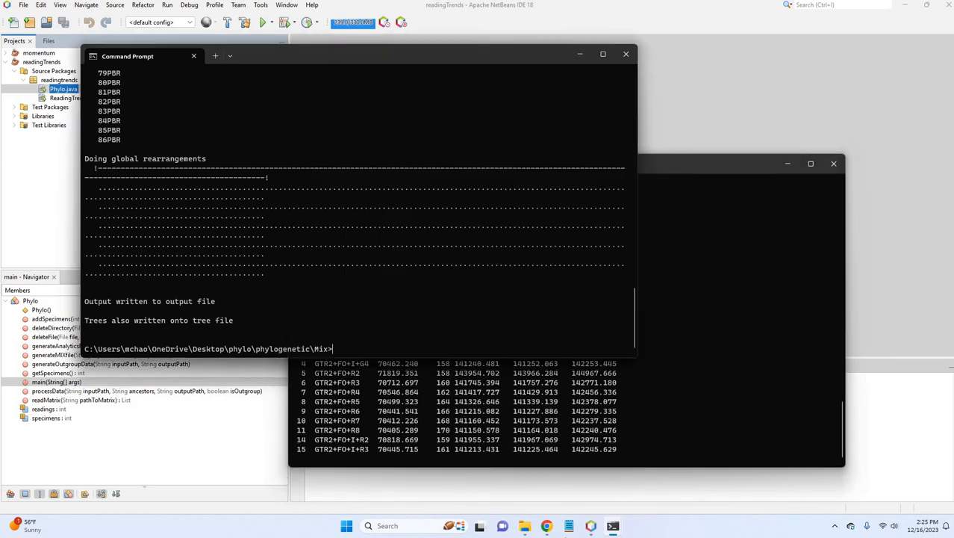
left_click(526, 526)
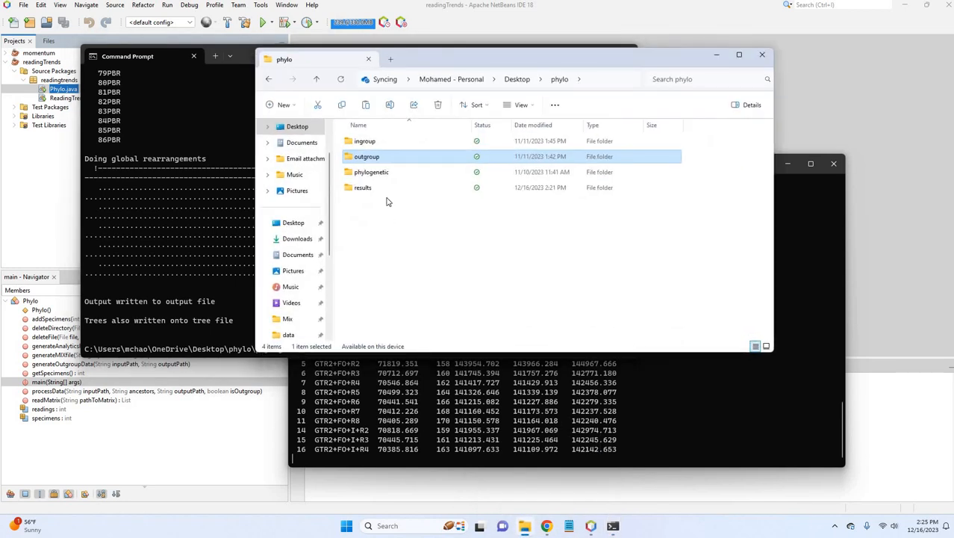
left_click(379, 174)
double_click(368, 178)
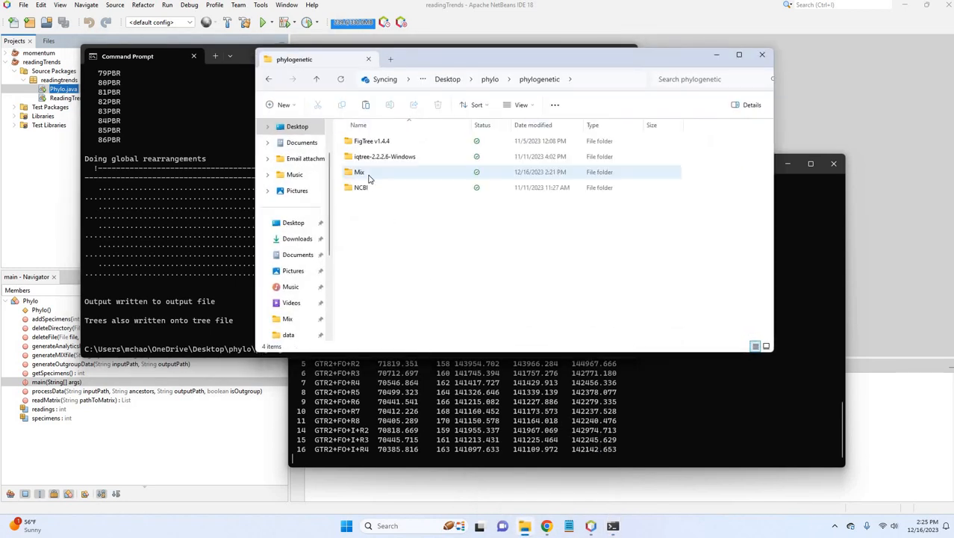
double_click(368, 176)
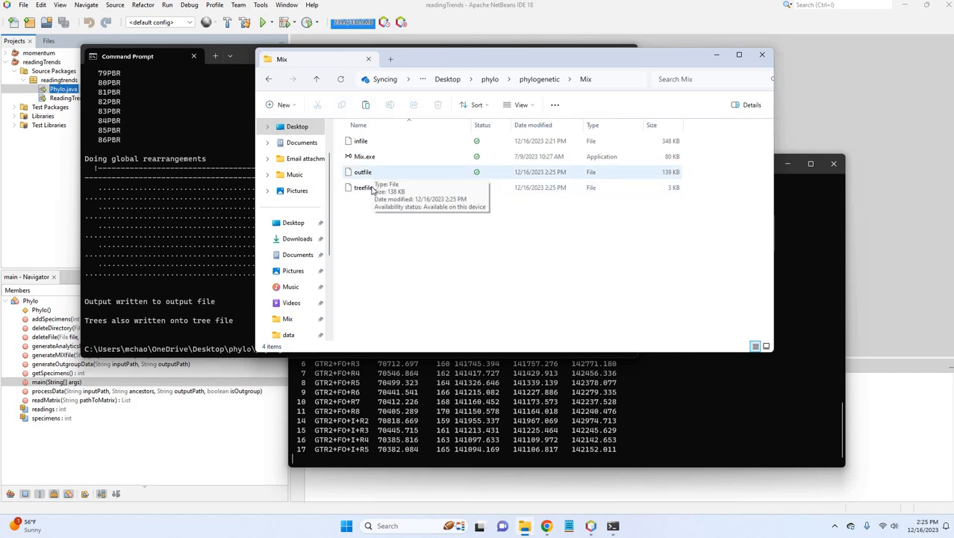
left_click(374, 189)
double_click(368, 173)
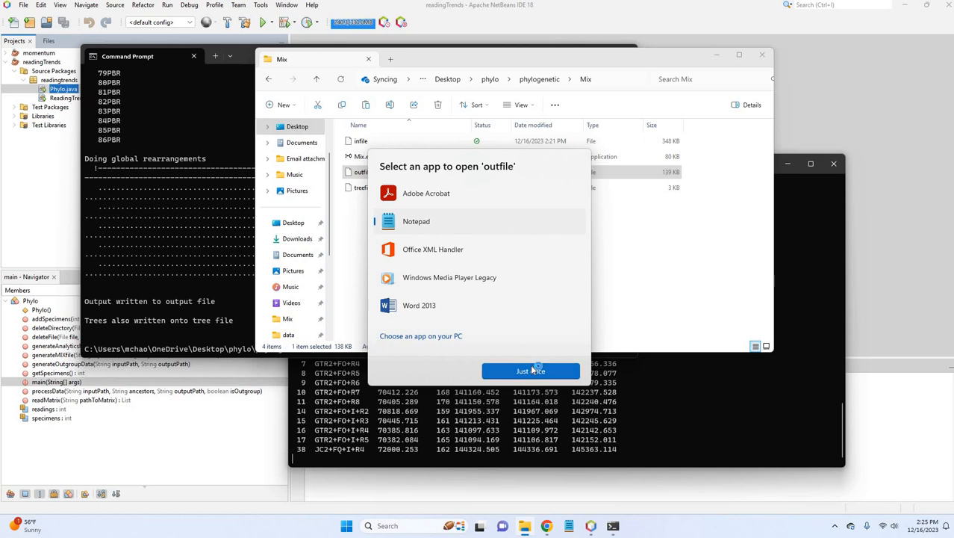
left_click(532, 370)
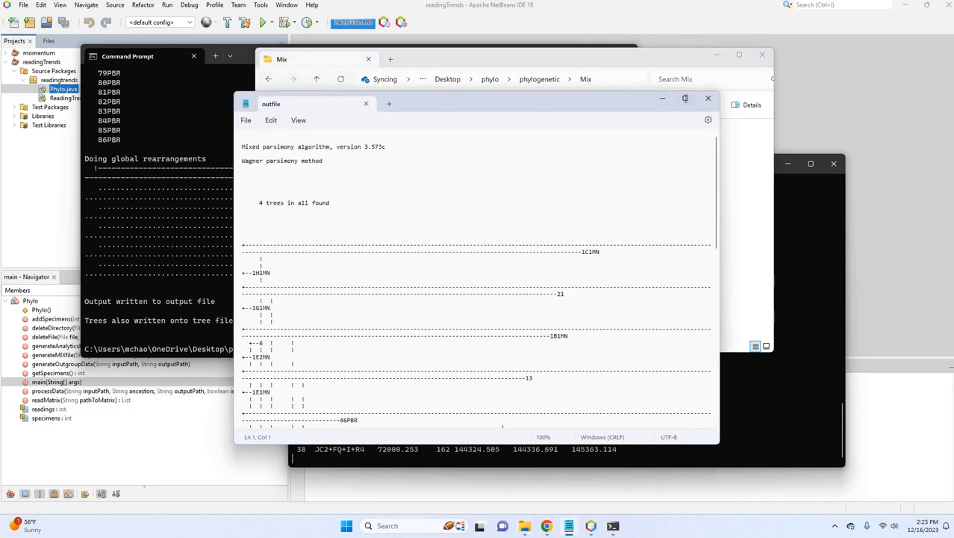
Examine the parsimony trees in outfile at full window size, then close the file.
left_click(686, 100)
scroll(686, 99, "down", 7)
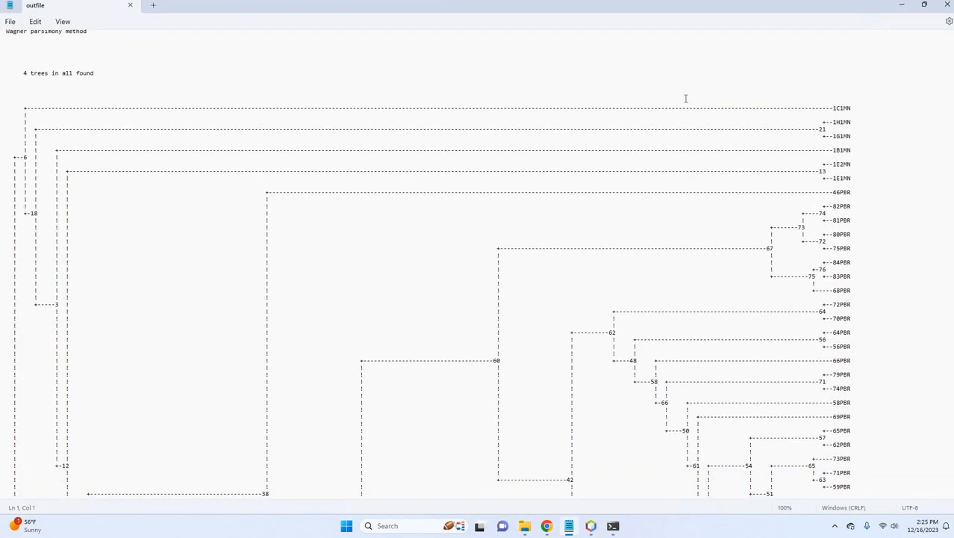
scroll(687, 99, "down", 20)
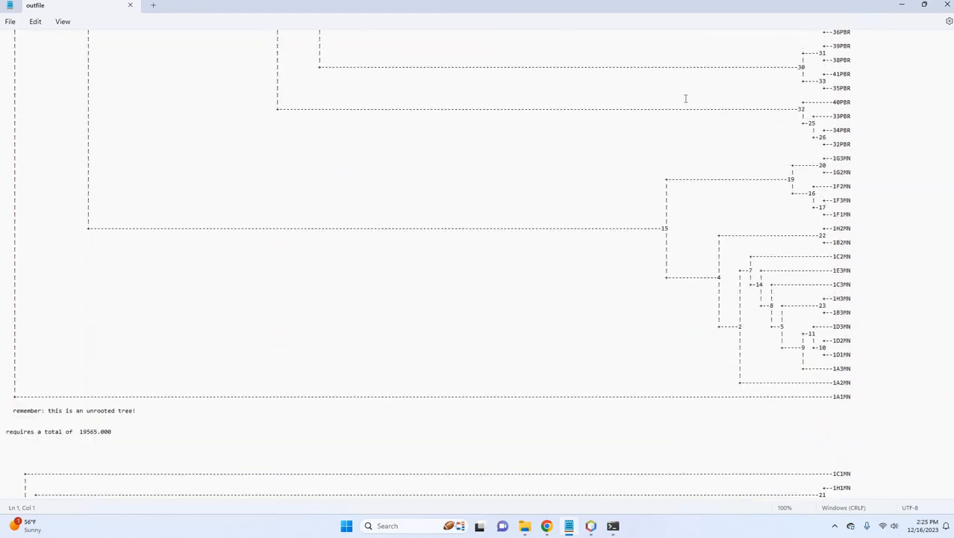
scroll(686, 99, "down", 20)
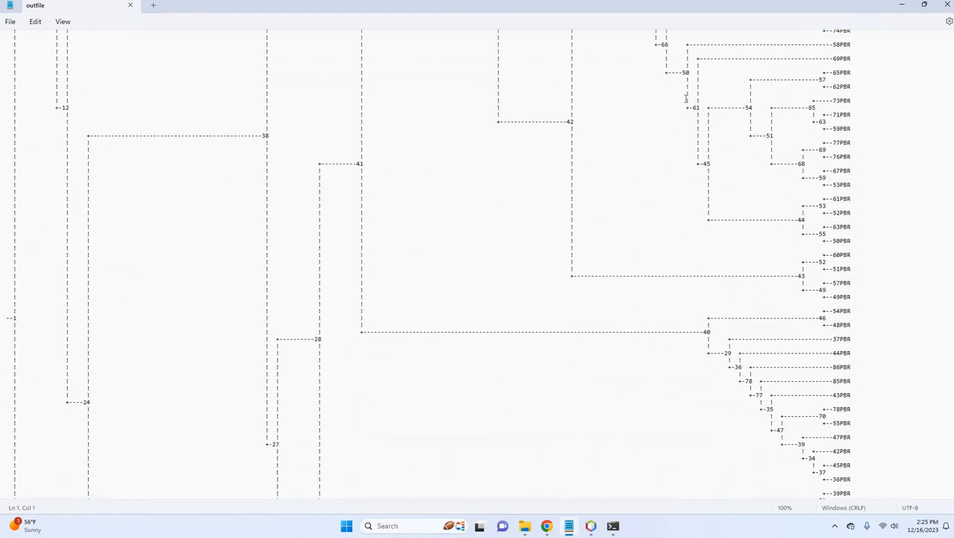
scroll(686, 98, "down", 20)
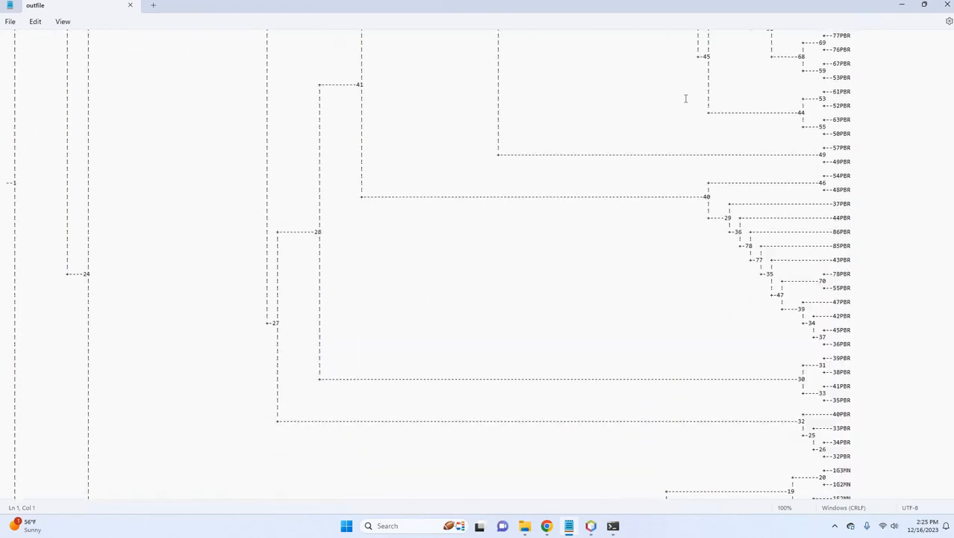
scroll(686, 99, "down", 20)
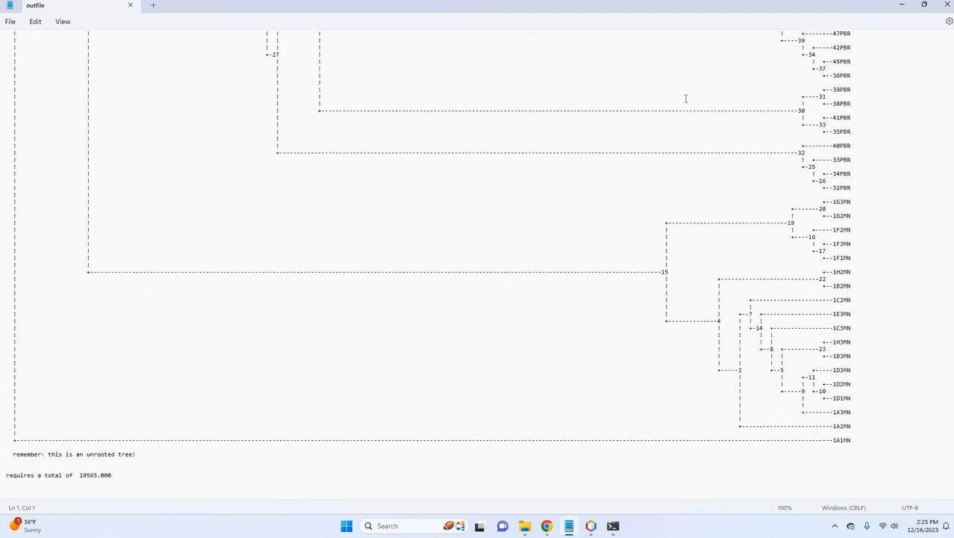
scroll(686, 99, "up", 20)
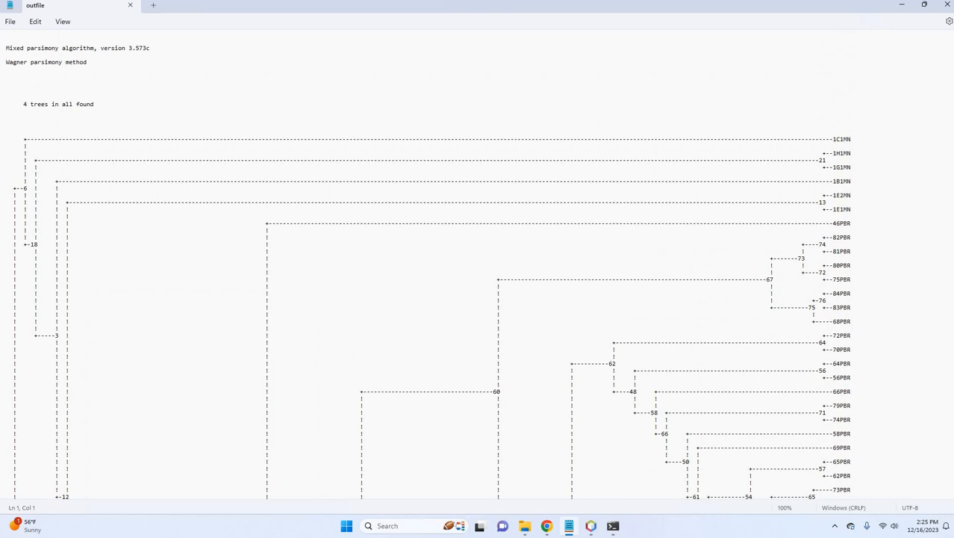
left_click(947, 5)
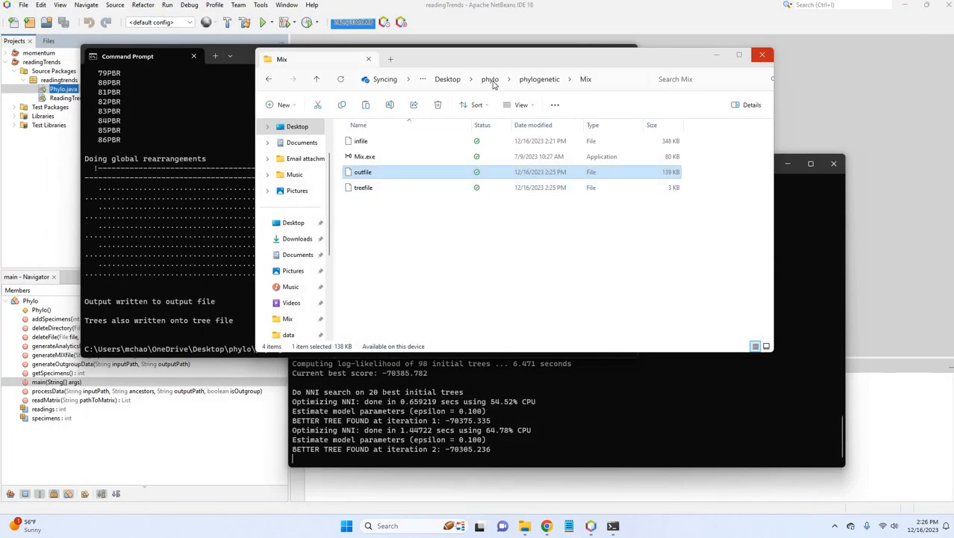
Launch FigTree from the lib folder of FigTree v1.4.4 in the phylogenetic folder and maximize its window.
left_click(490, 79)
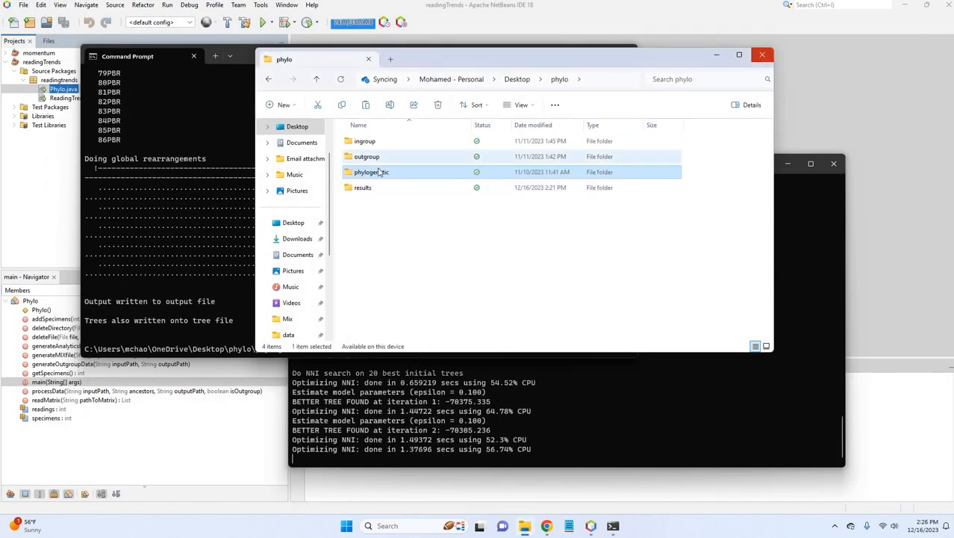
double_click(378, 172)
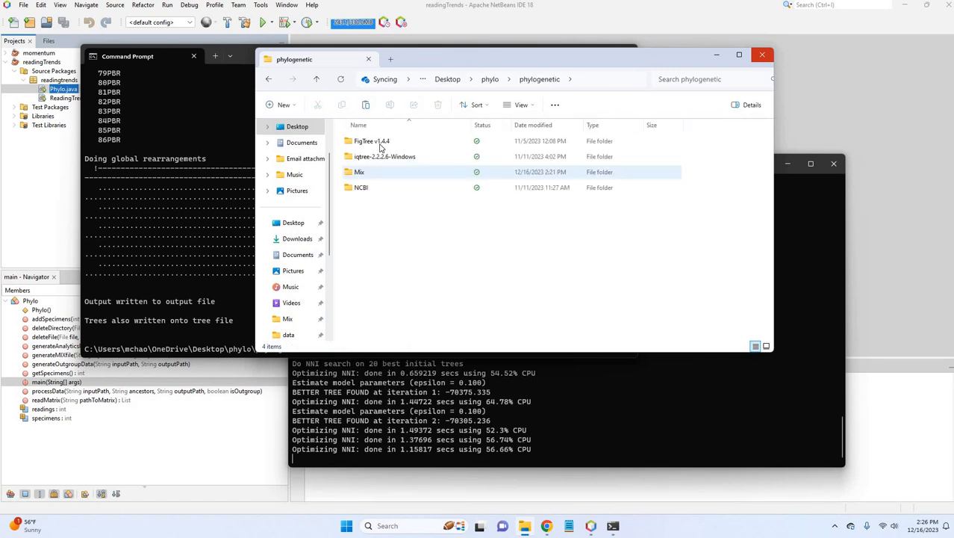
double_click(371, 142)
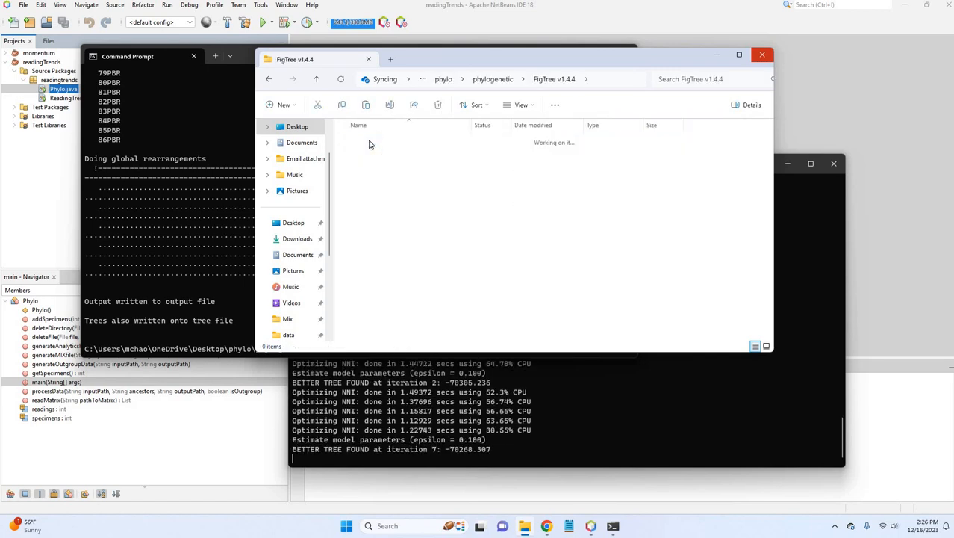
double_click(369, 143)
double_click(371, 142)
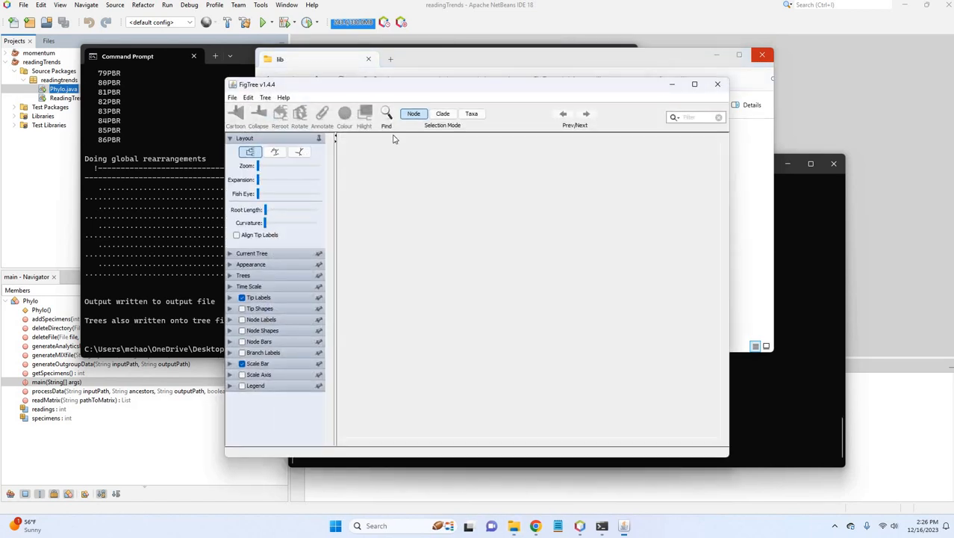
left_click(694, 84)
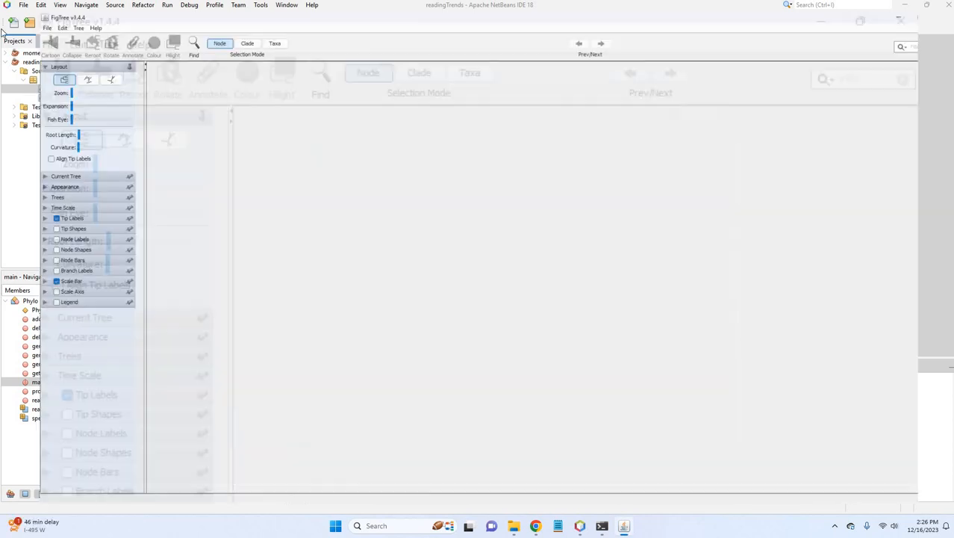
Open treefile from the Mix folder in FigTree.
left_click(6, 14)
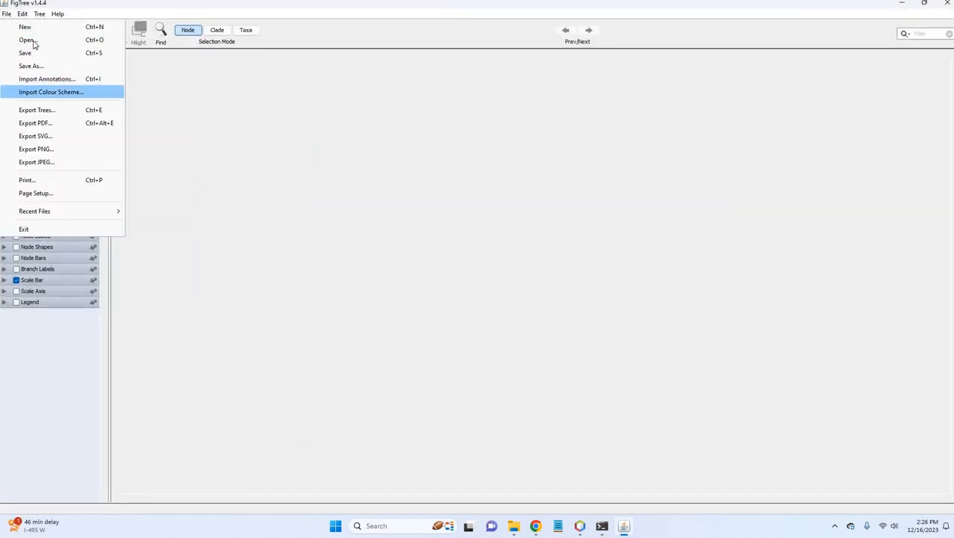
left_click(27, 40)
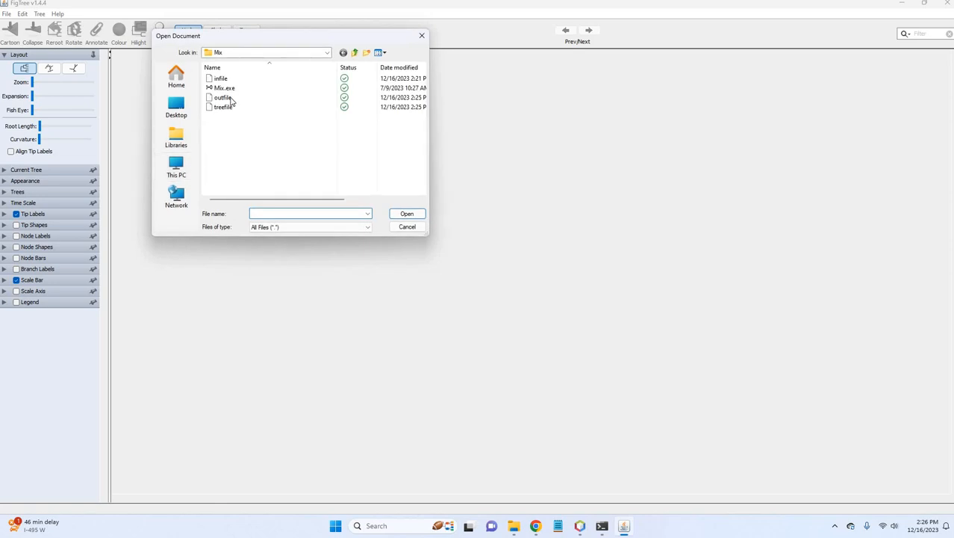
left_click(232, 97)
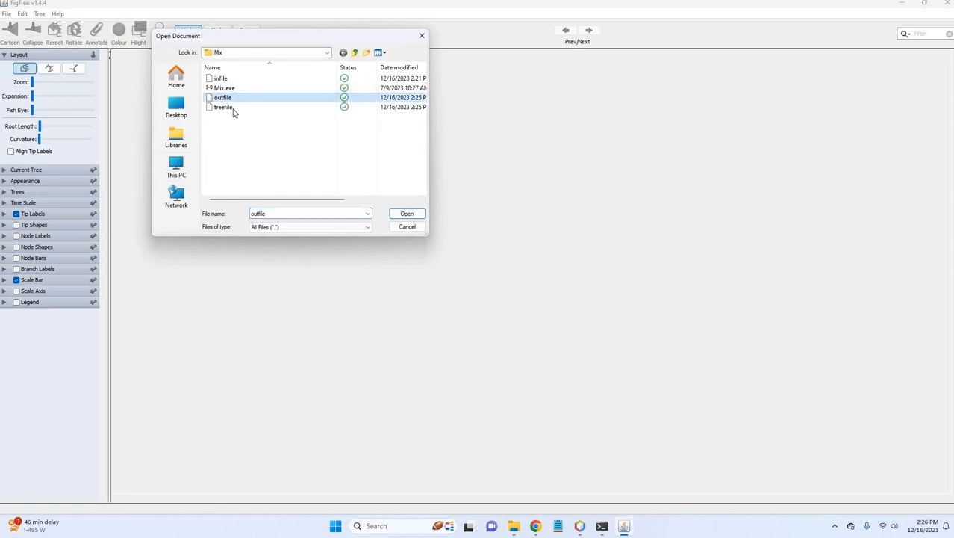
left_click(232, 109)
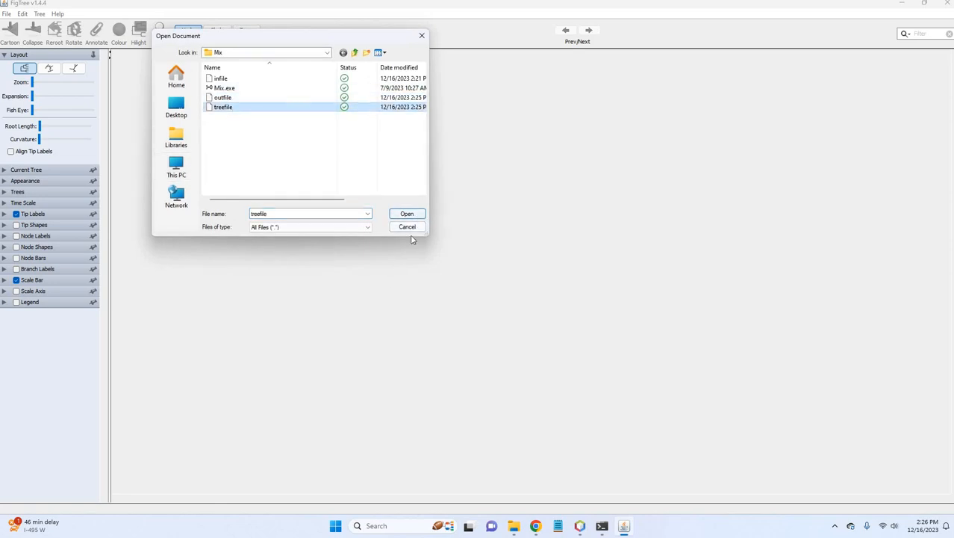
left_click(407, 214)
left_click(455, 285)
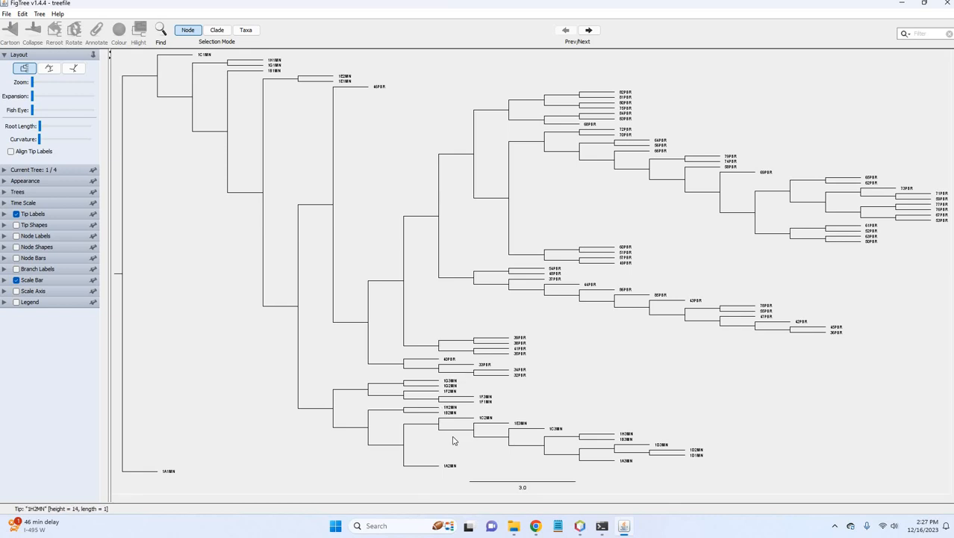
Step through the trees in treefile from the first to the fourth to compare their branching.
left_click(589, 30)
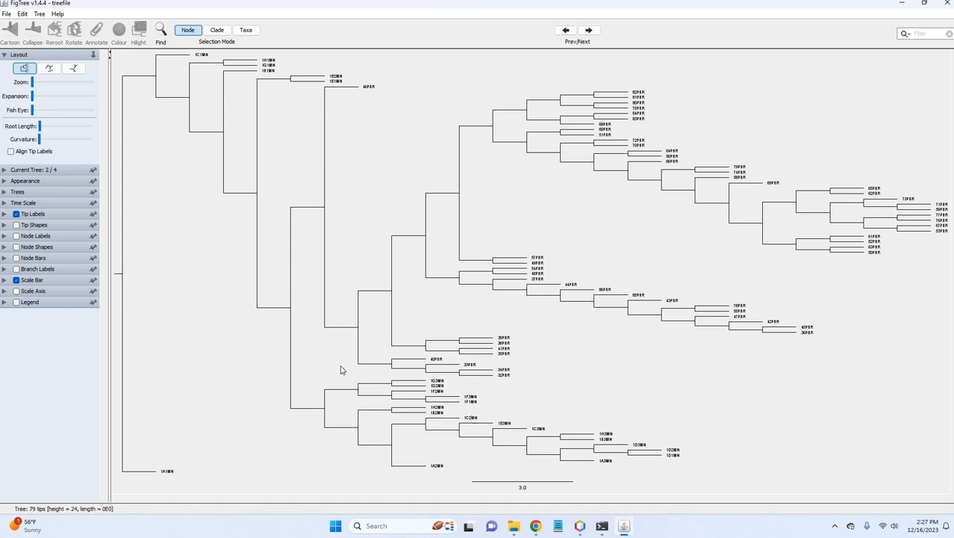
left_click(589, 30)
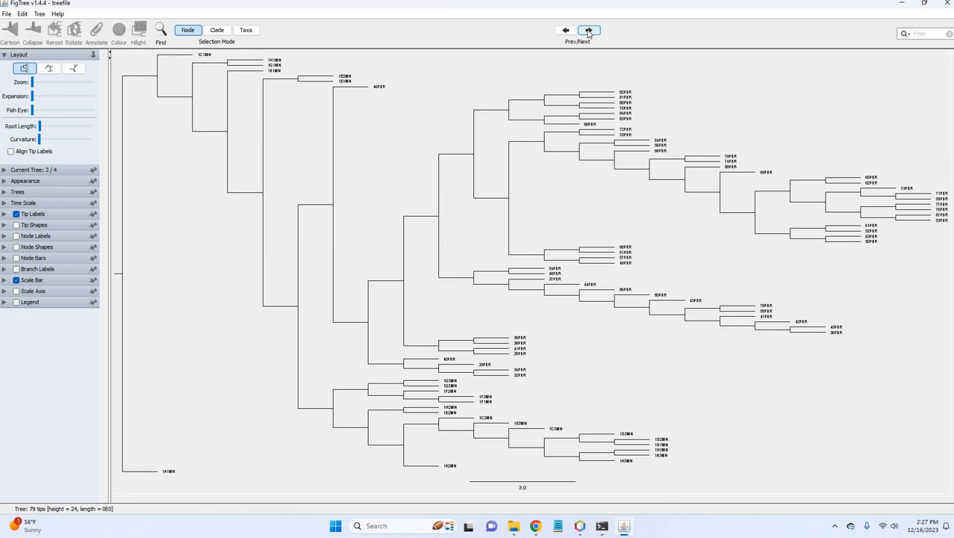
left_click(588, 31)
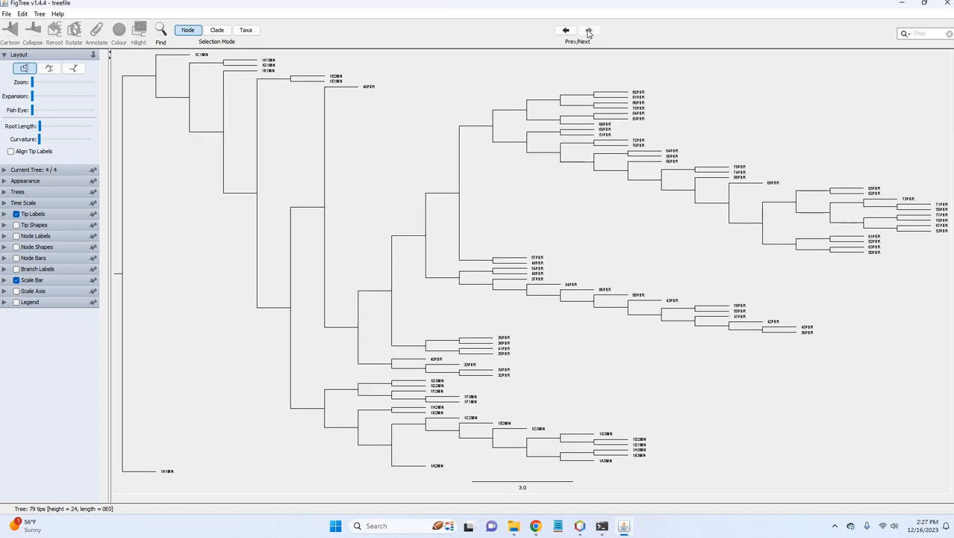
Export the displayed tree in Newick format as a file named newick in the Mix folder.
left_click(6, 14)
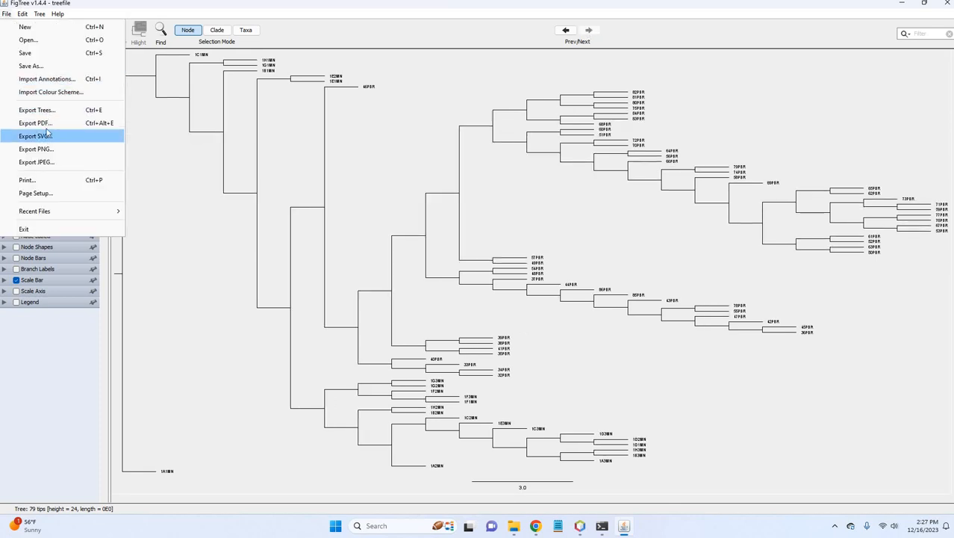
left_click(47, 111)
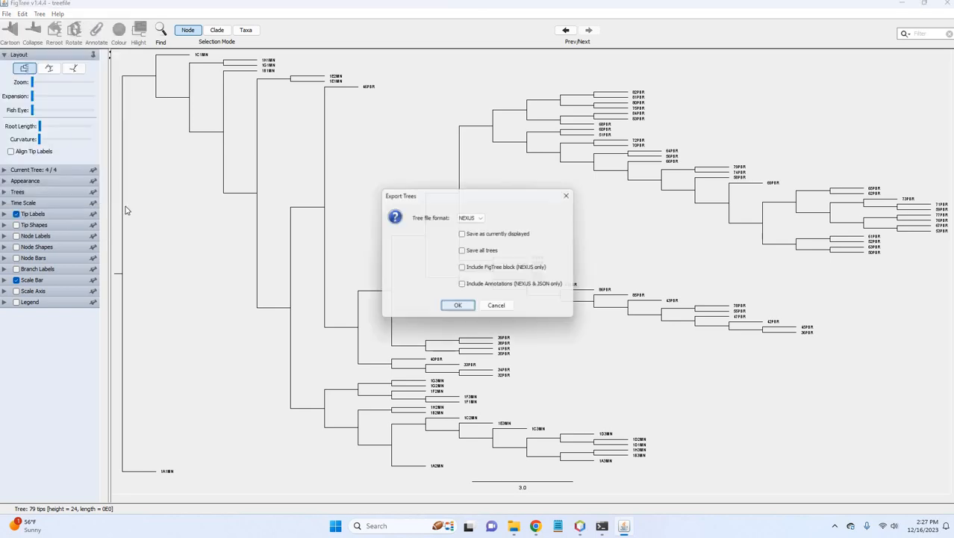
left_click(476, 217)
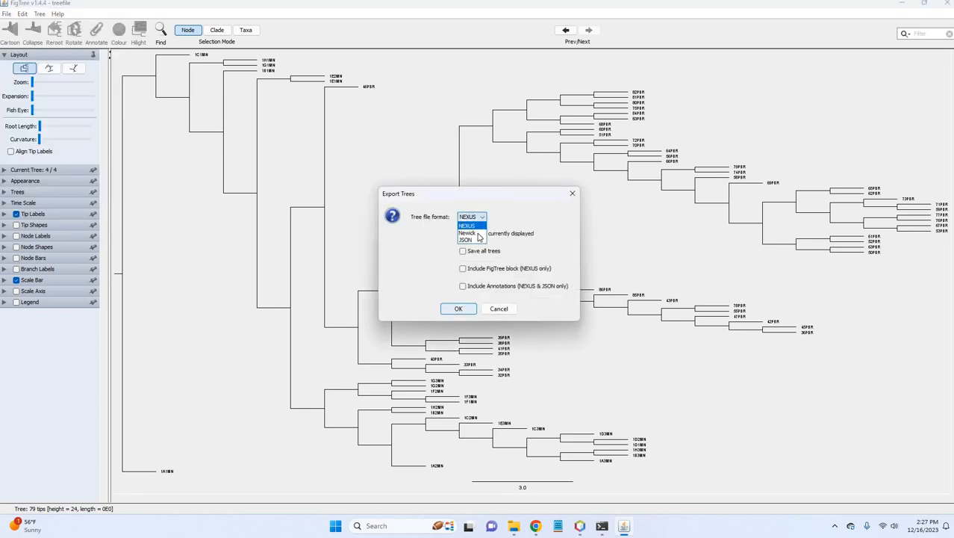
left_click(467, 234)
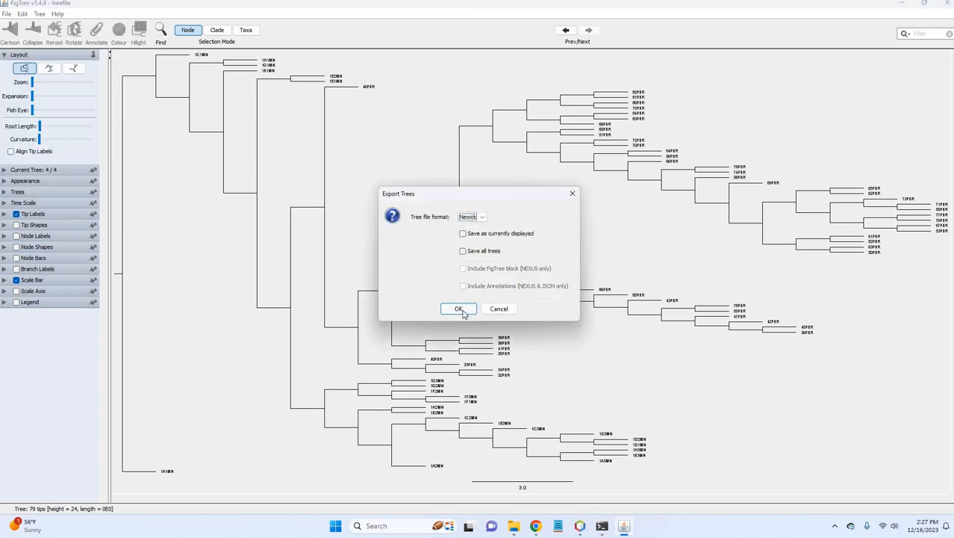
left_click(458, 308)
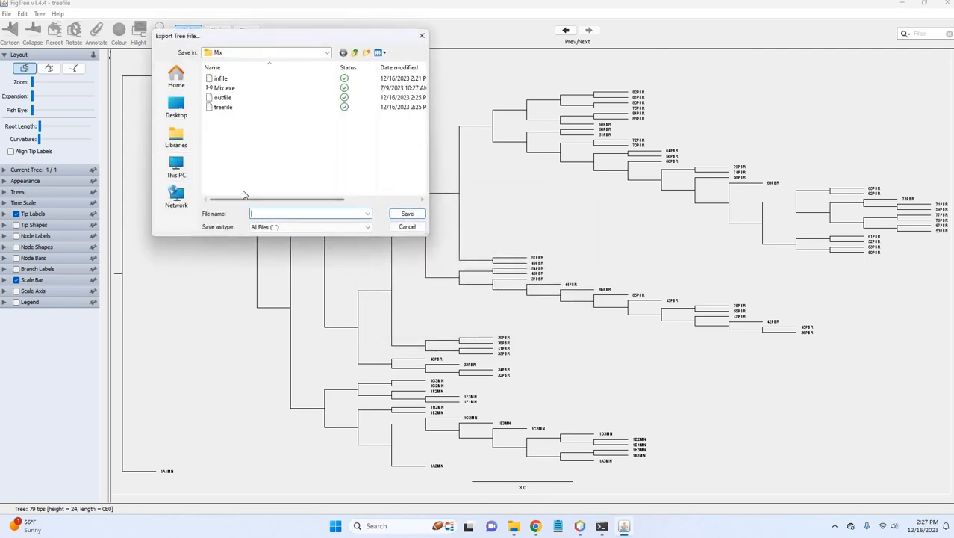
left_click(278, 229)
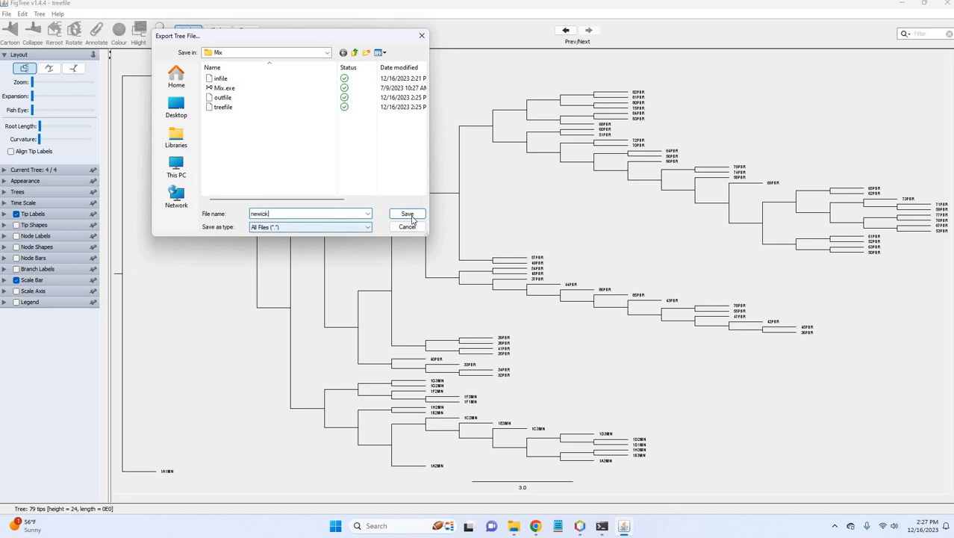
left_click(410, 216)
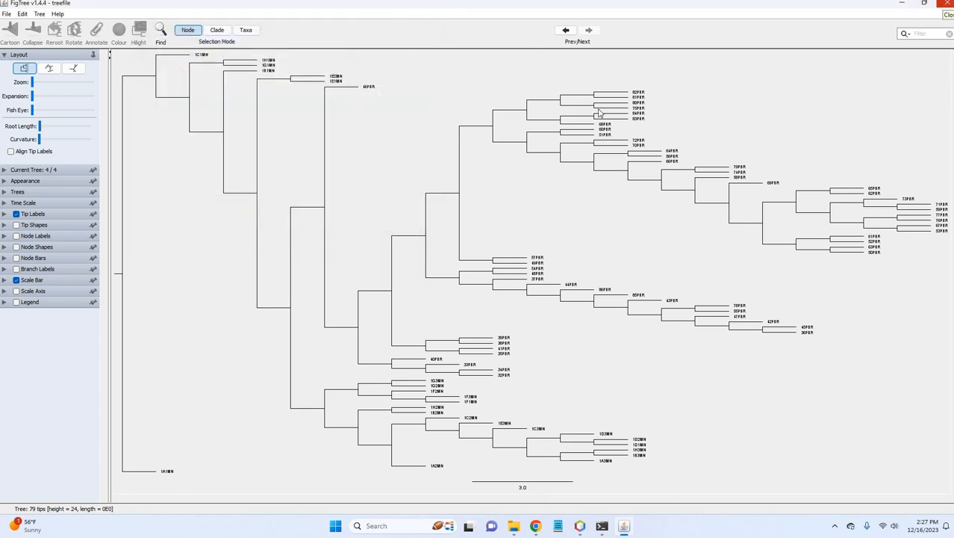
Close FigTree, NetBeans and the Phylogenetics Demo presentation, leaving the NCBI Tree Viewer page showing in Chrome.
left_click(945, 3)
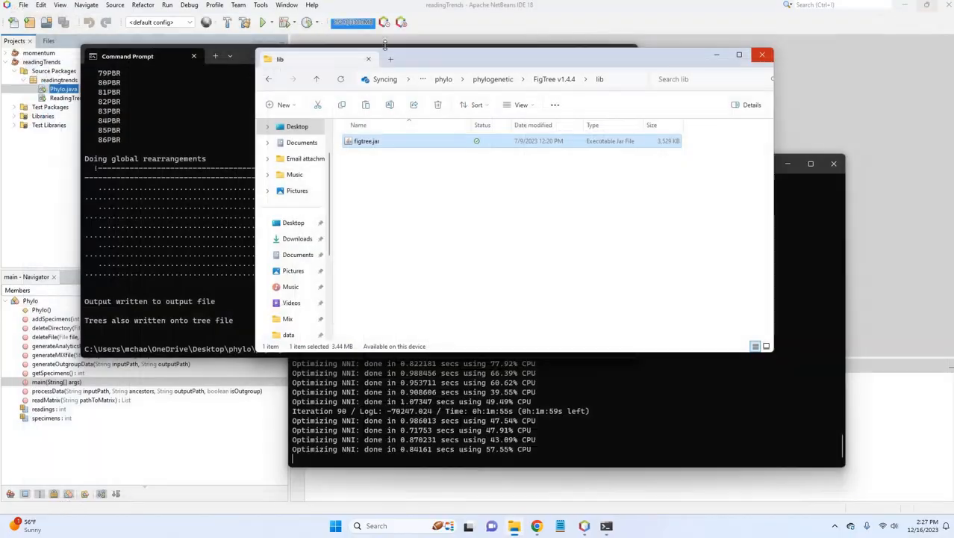
left_click(624, 15)
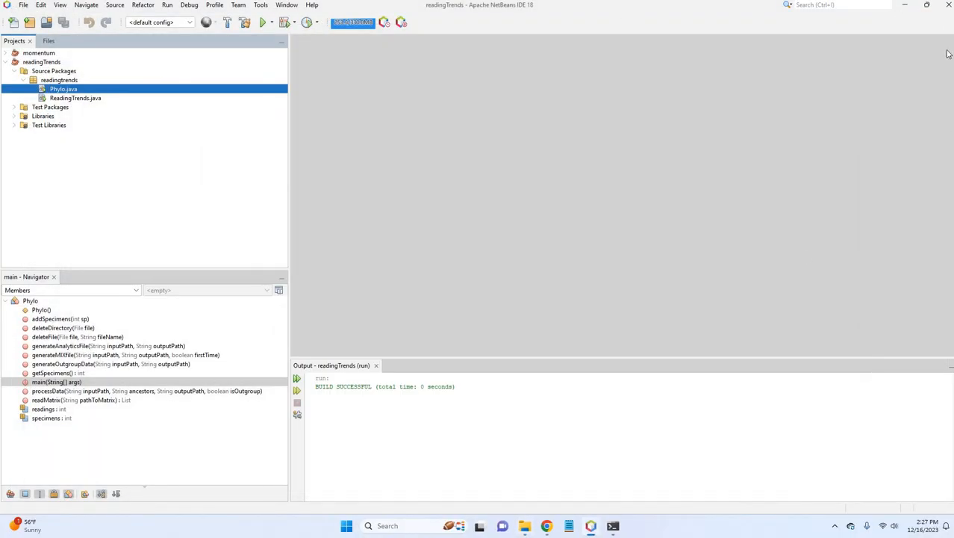
left_click(591, 526)
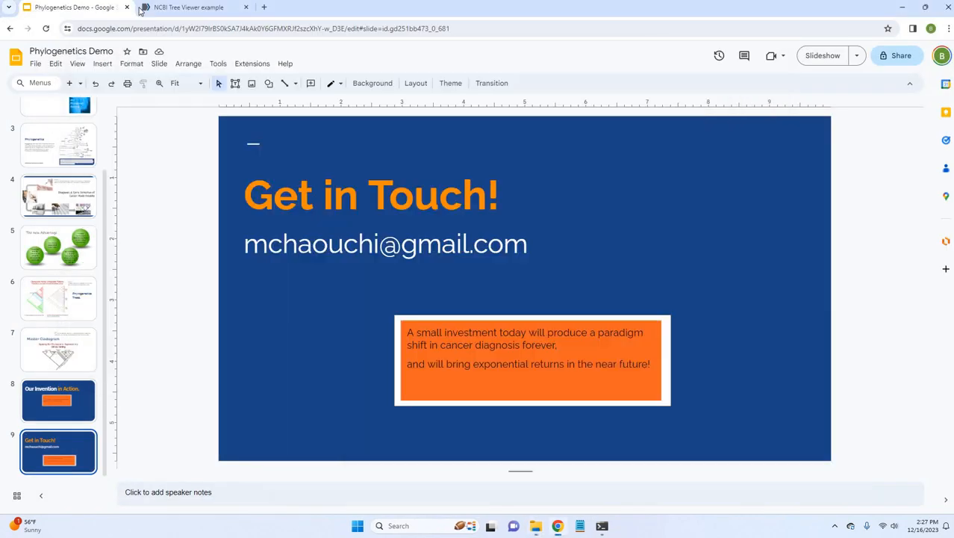
left_click(136, 10)
key("ctrl+Tab")
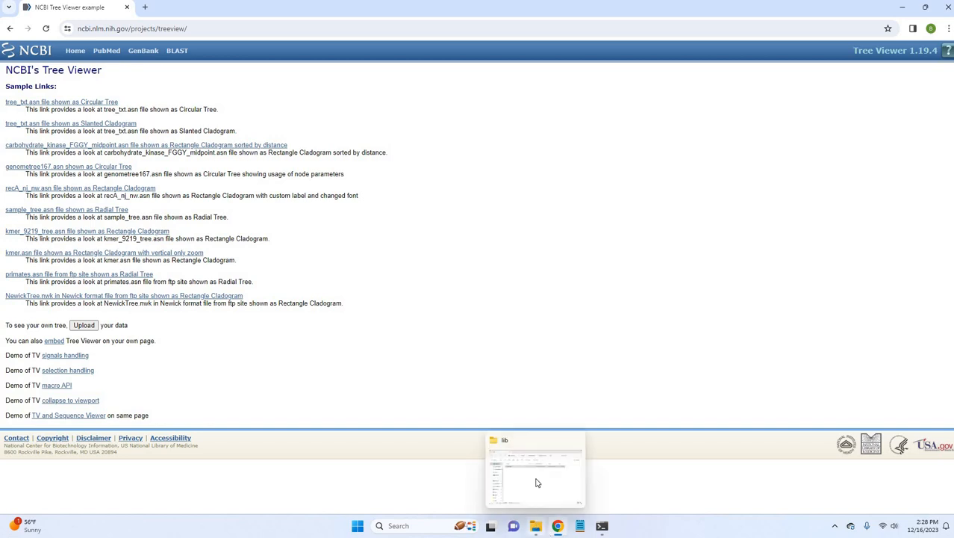
Open newick from the Mix folder inside phylogenetic in Notepad and close the outfile document beside it.
left_click(516, 460)
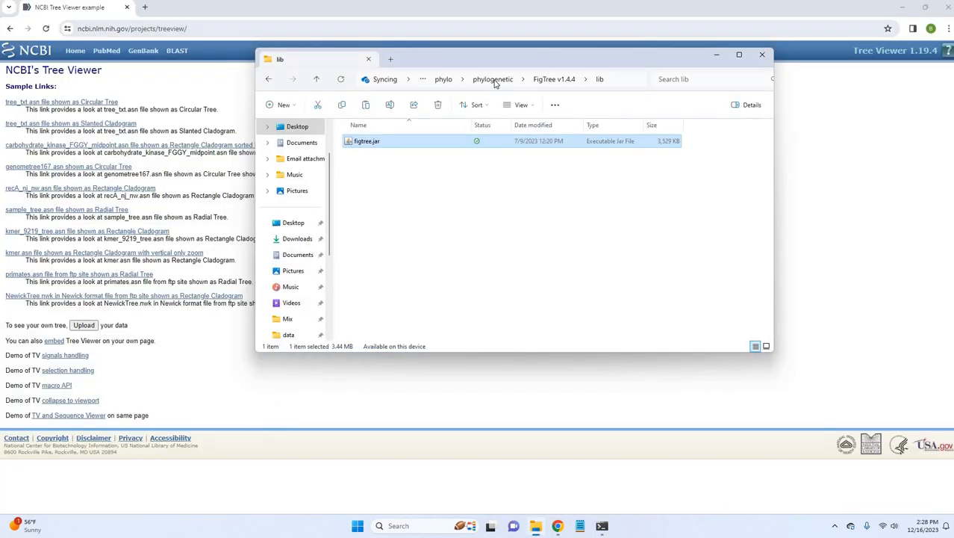
left_click(493, 80)
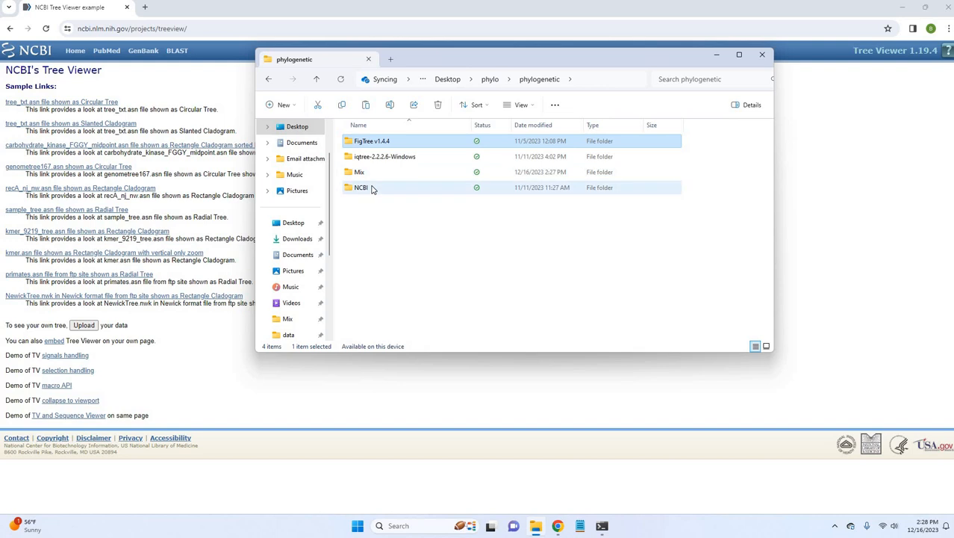
double_click(371, 189)
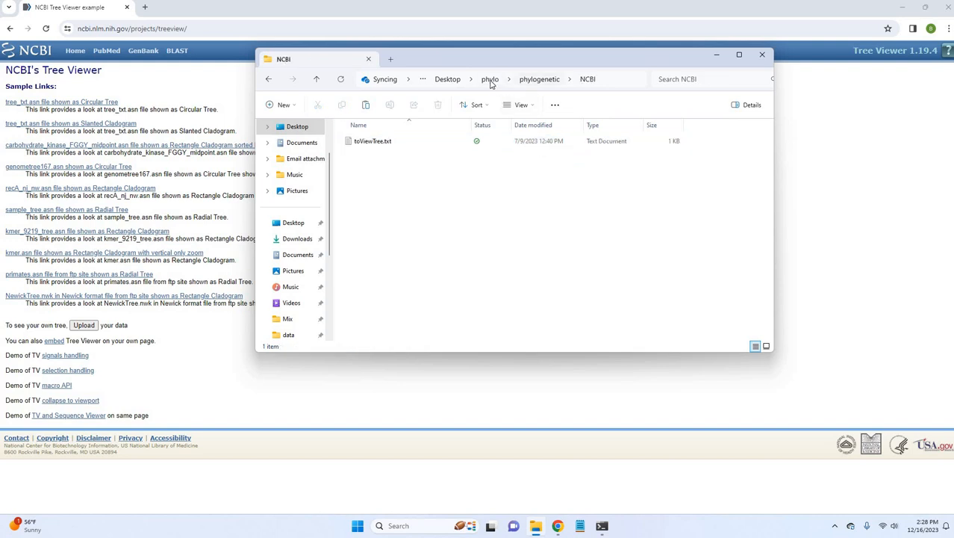
left_click(539, 79)
left_click(377, 172)
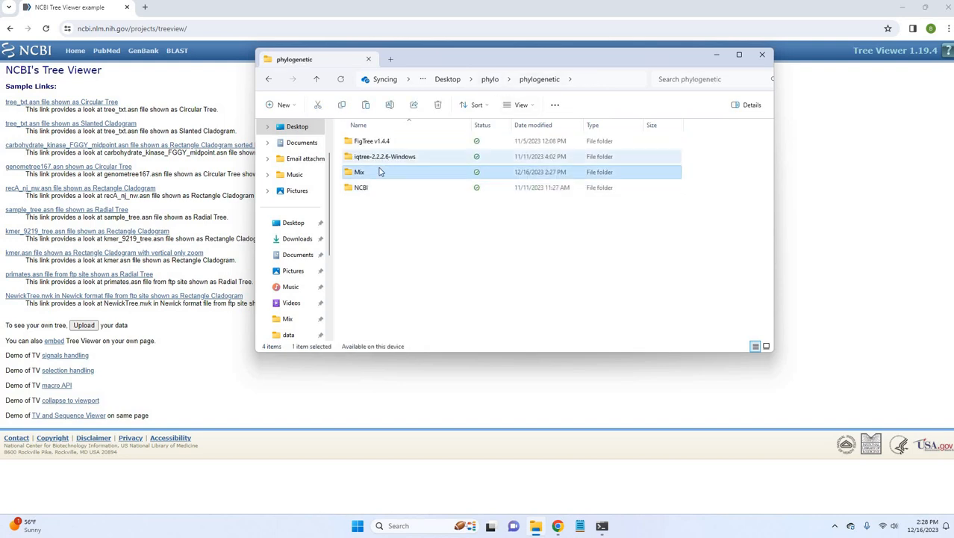
key("Return")
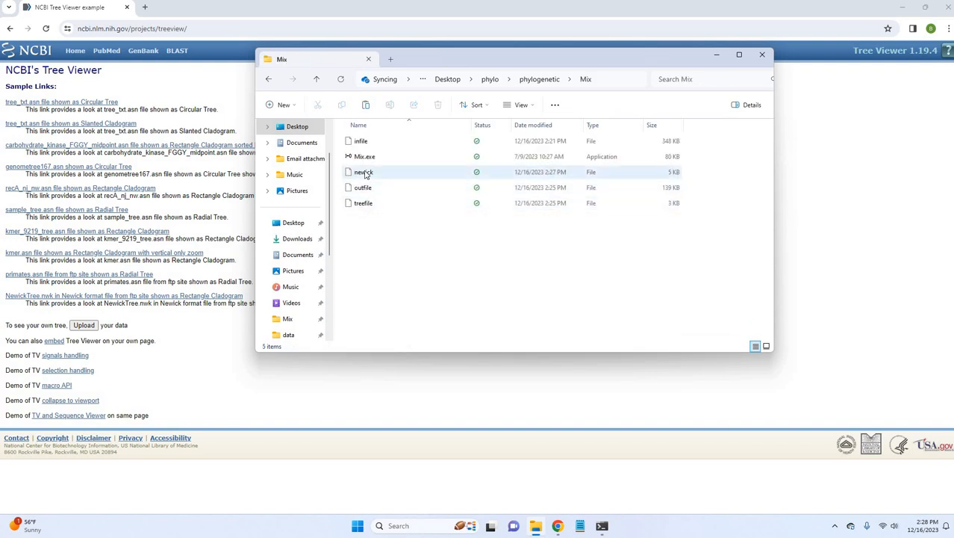
double_click(365, 174)
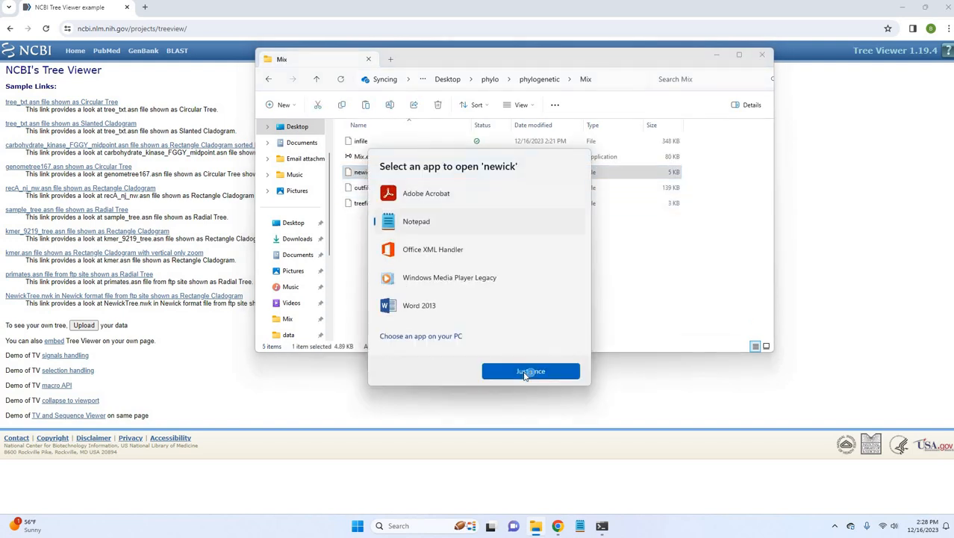
left_click(525, 375)
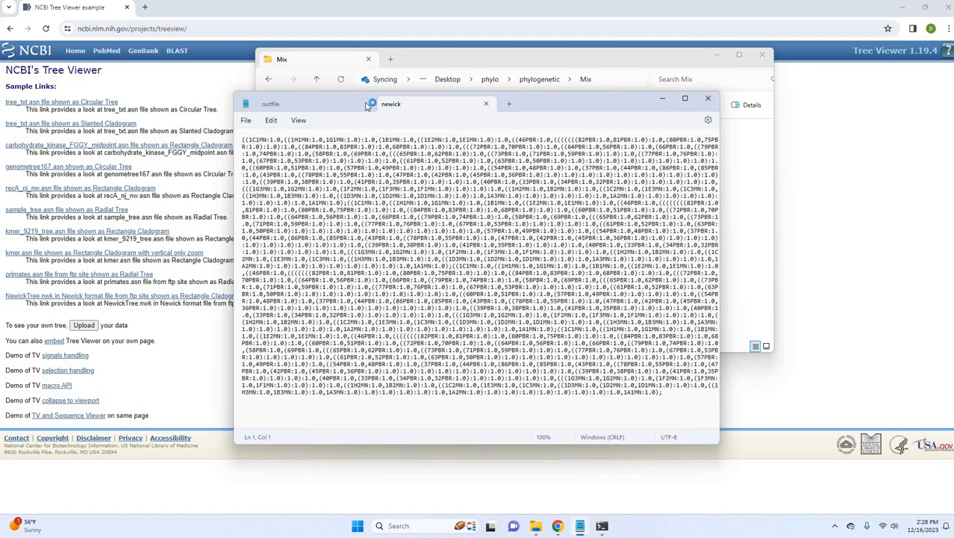
left_click(367, 104)
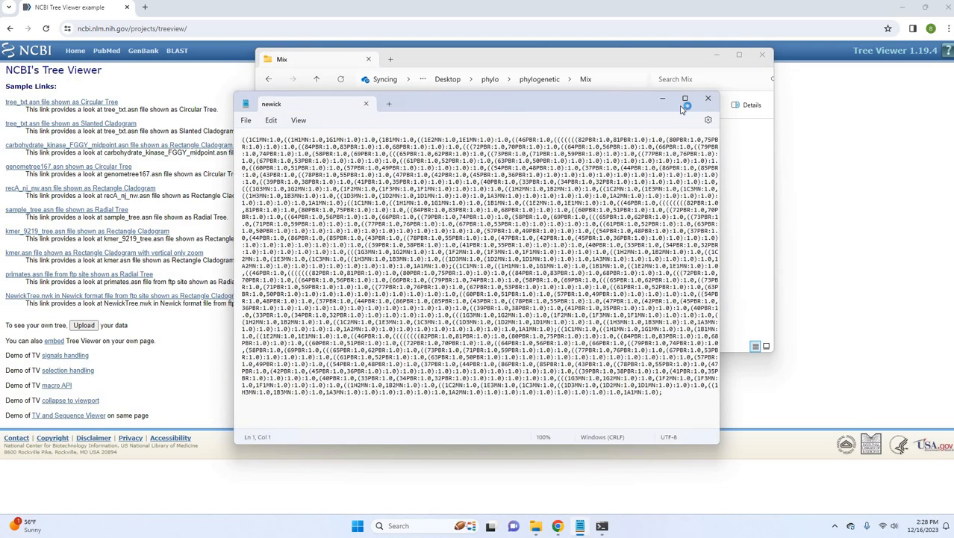
Find the first semicolon in newick and delete all text after it, keeping only the first tree.
mouse_move(681, 110)
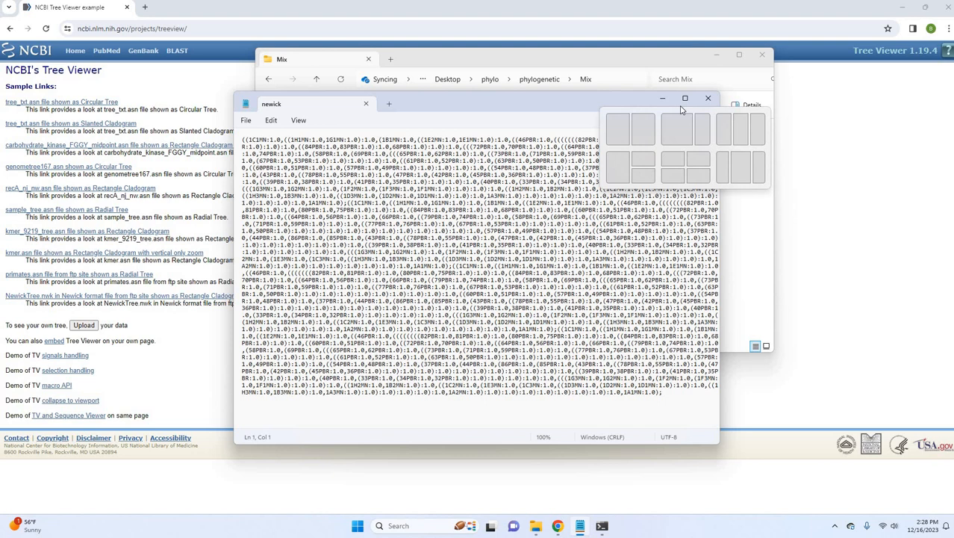
key("ctrl+f")
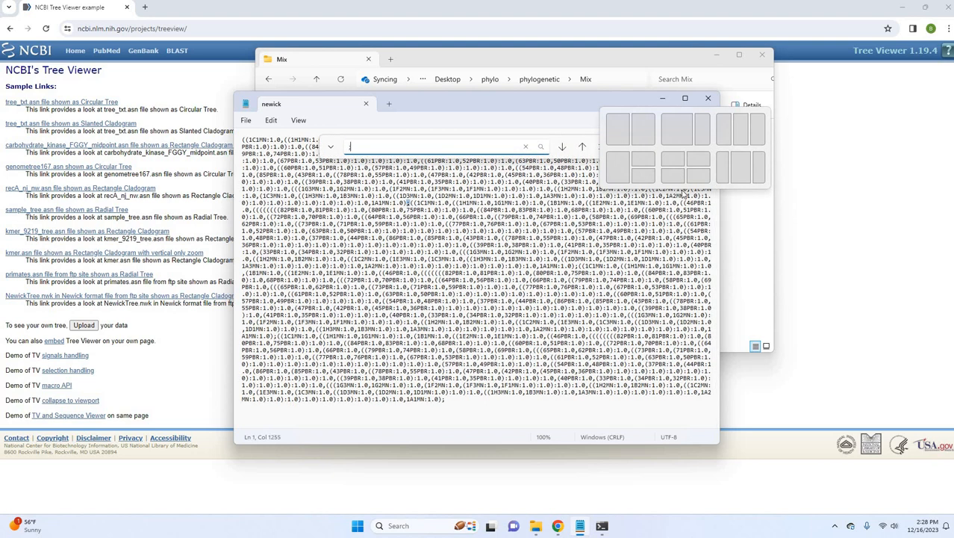
left_click(456, 231)
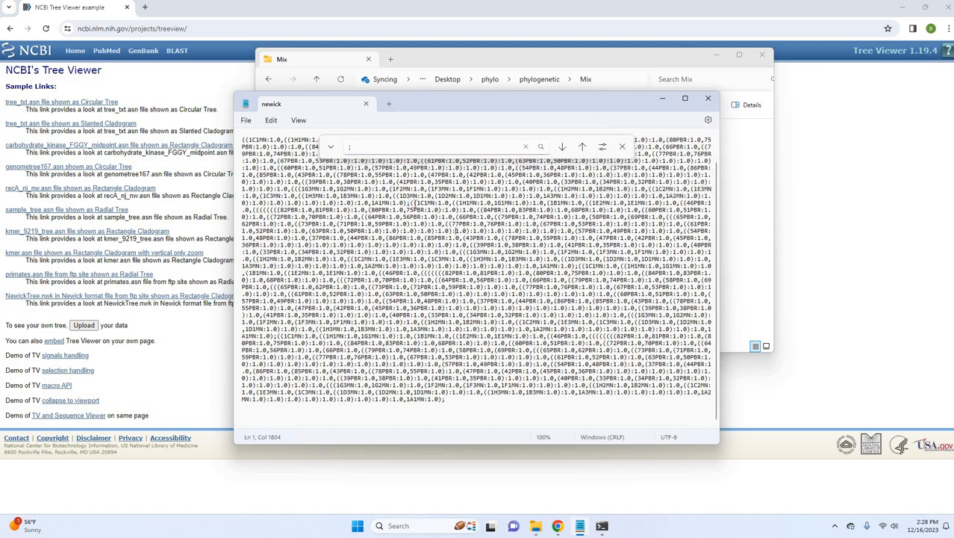
left_click(415, 211, "shift")
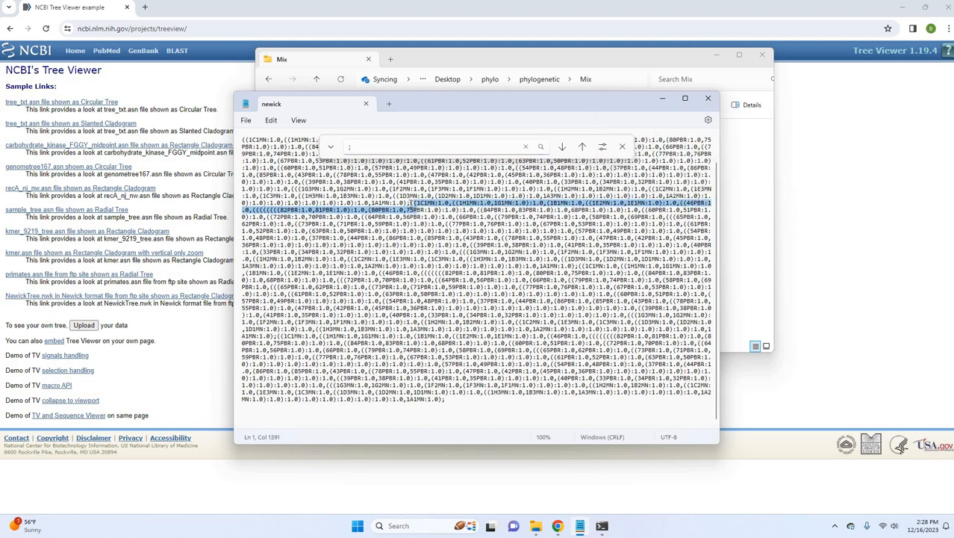
left_click(480, 401, "shift")
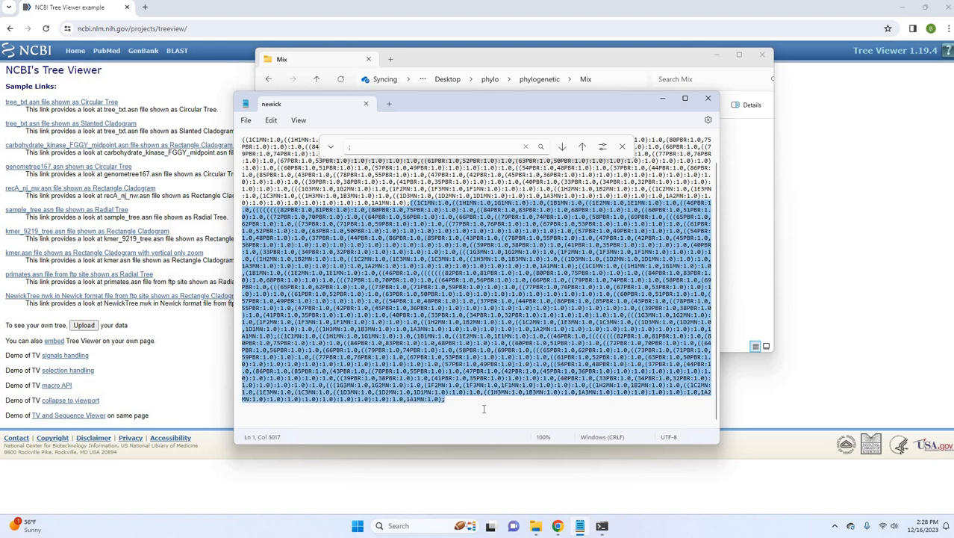
key("Delete")
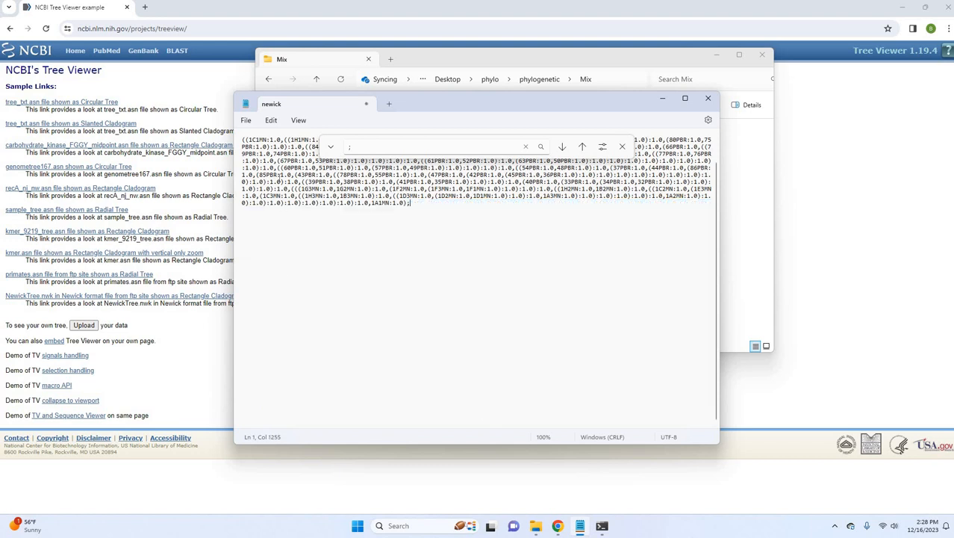
Save the edited newick file and close Notepad.
left_click(246, 119)
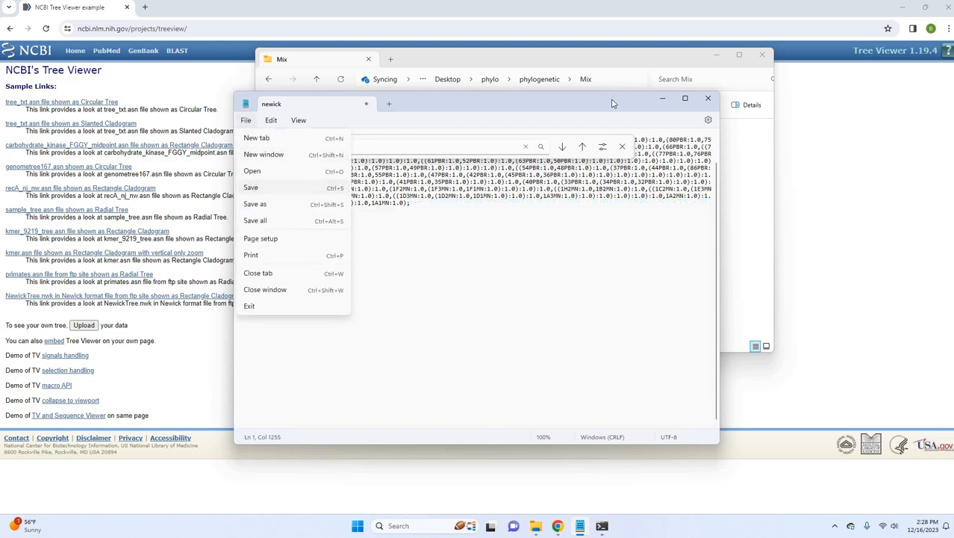
left_click(261, 188)
left_click(708, 98)
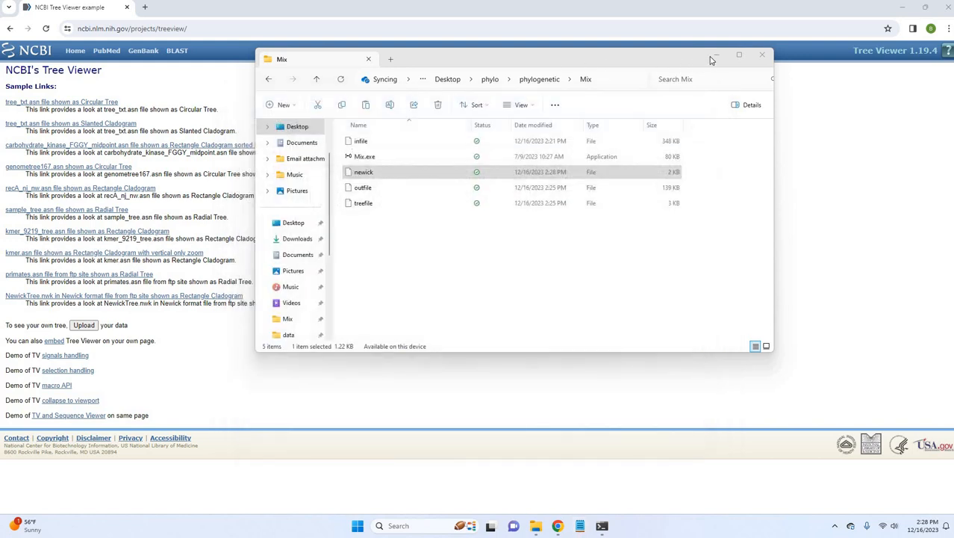
Start a data upload in NCBI Tree Viewer and browse for the tree file.
left_click(92, 330)
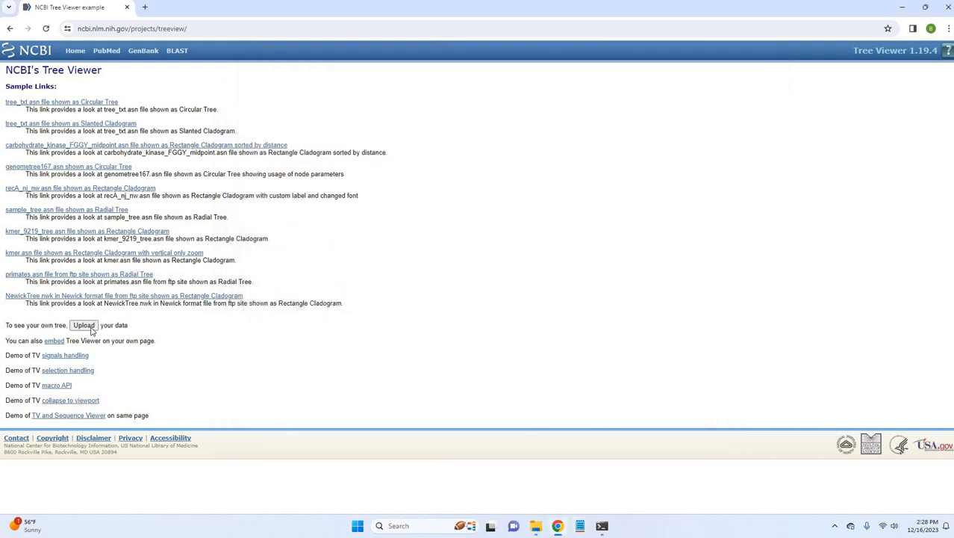
left_click(83, 326)
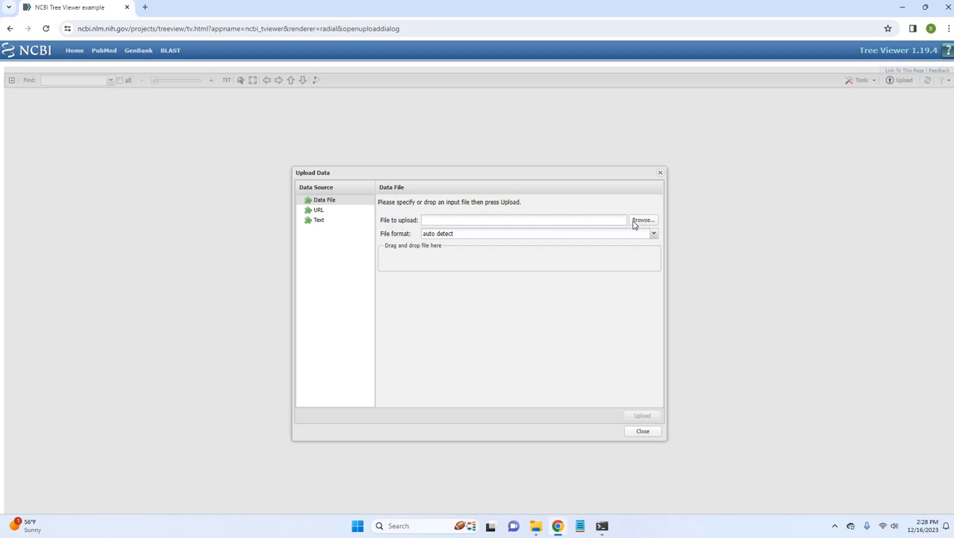
left_click(634, 224)
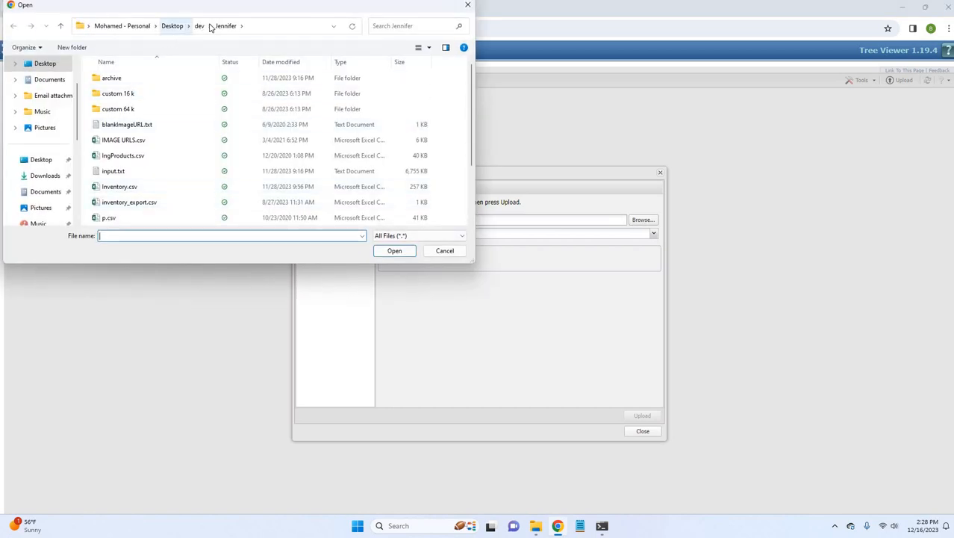
Choose newick from the Mix folder in phylo\phylogenetic on the Desktop and upload it with automatic format detection.
left_click(199, 25)
left_click(172, 25)
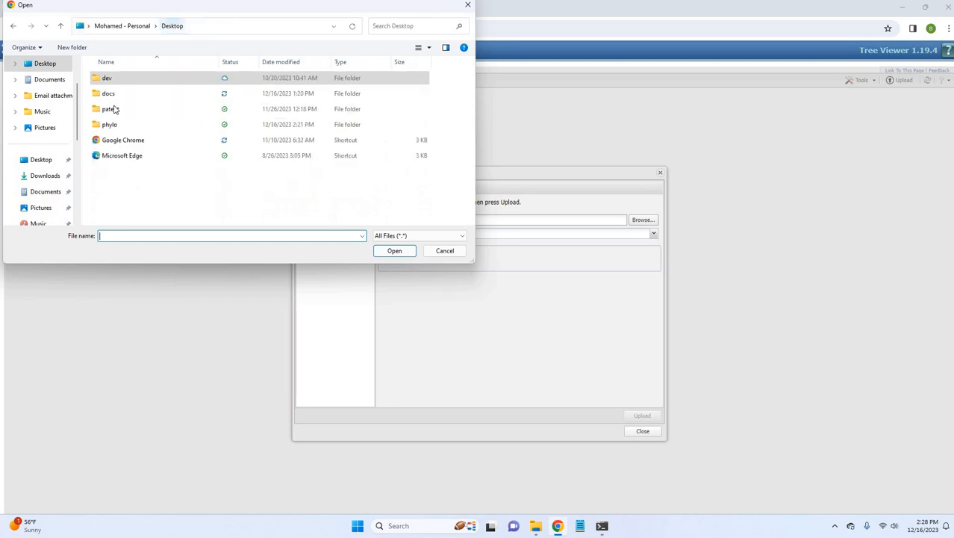
double_click(116, 125)
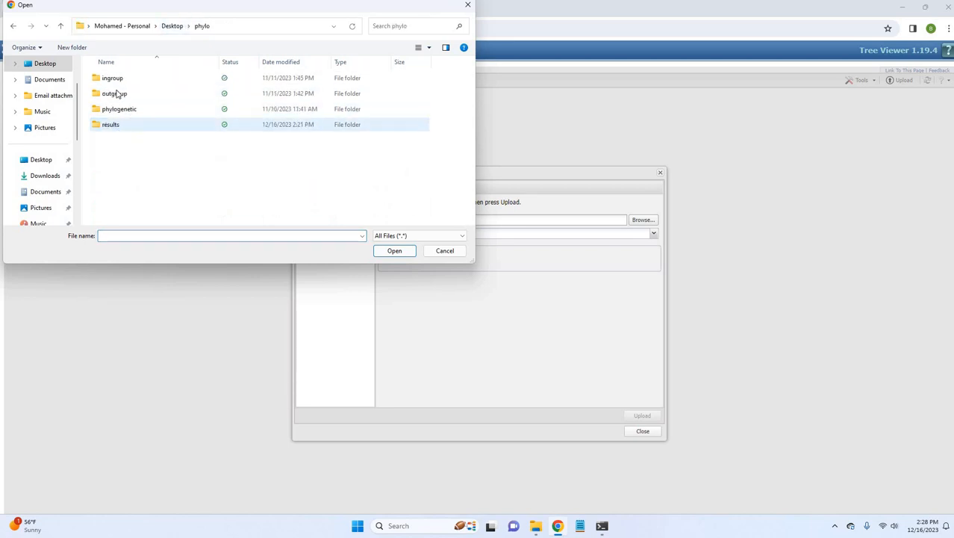
double_click(117, 93)
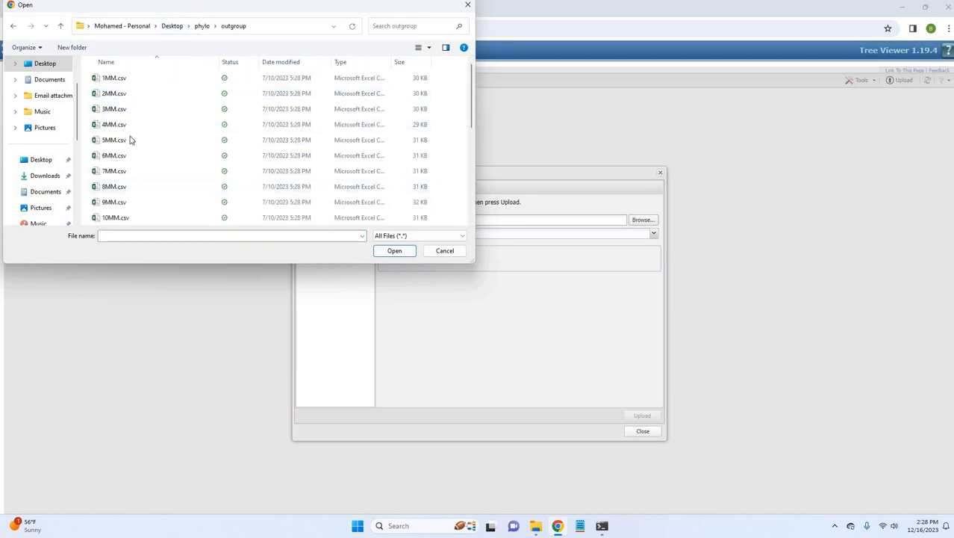
key("alt+Up")
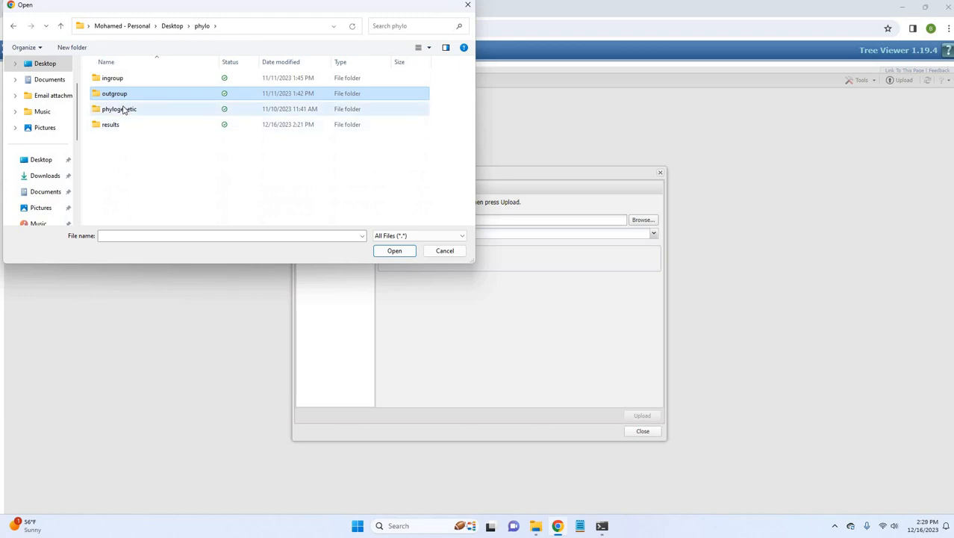
double_click(124, 110)
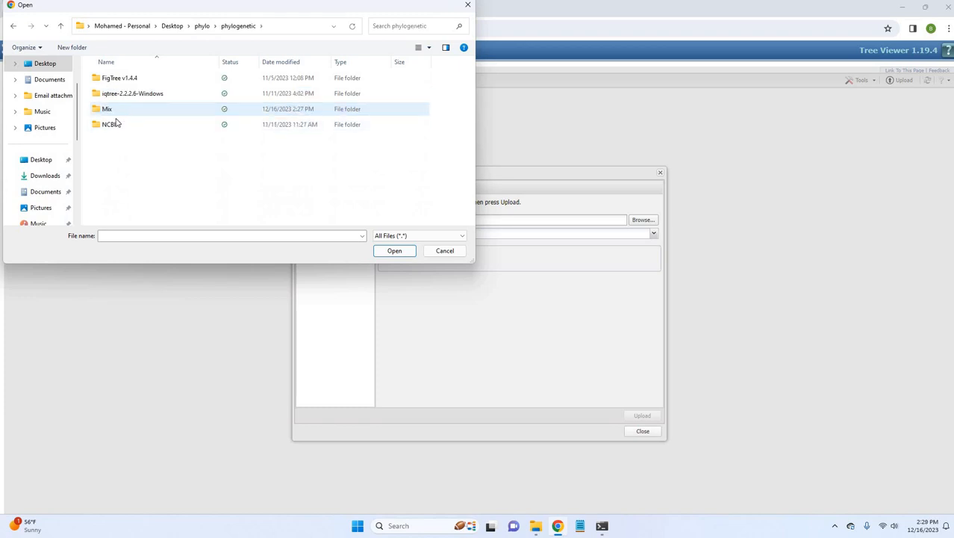
double_click(112, 109)
double_click(114, 109)
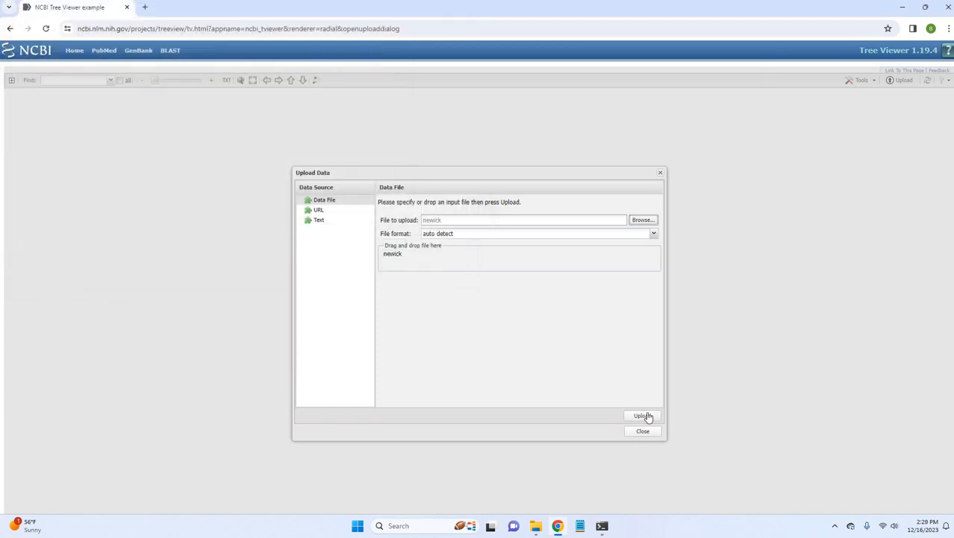
left_click(642, 416)
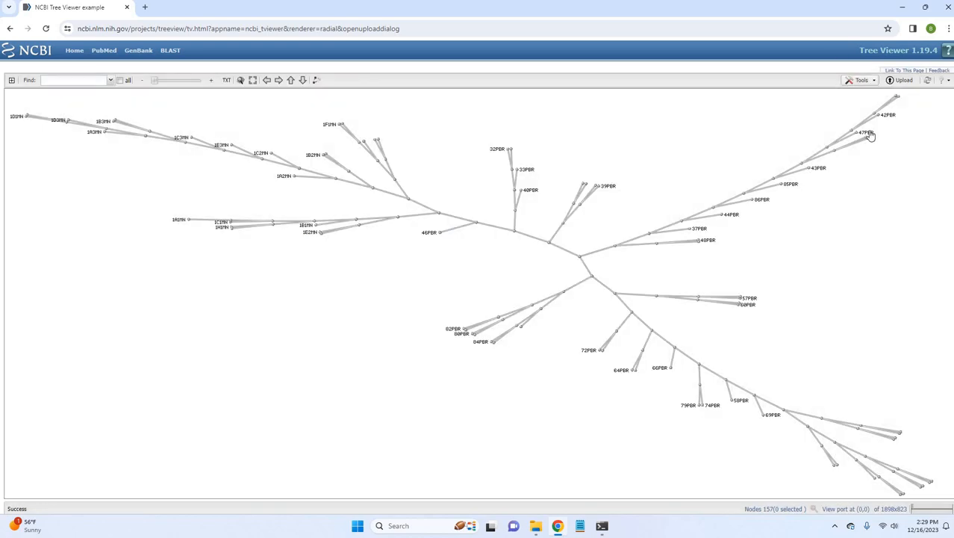
Display the uploaded Mix tree as a Slanted Cladogram and select the node whose subtree contains all PBR samples.
left_click(865, 81)
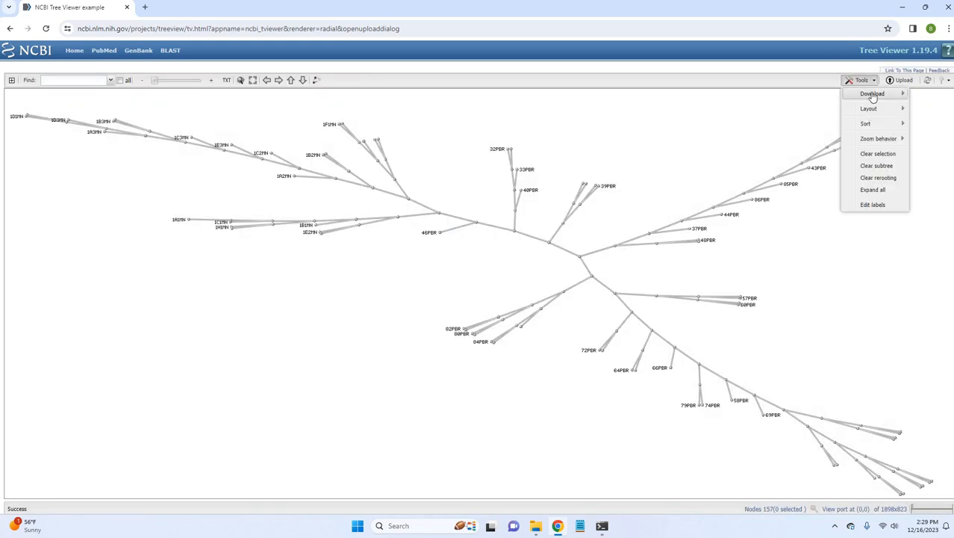
mouse_move(869, 108)
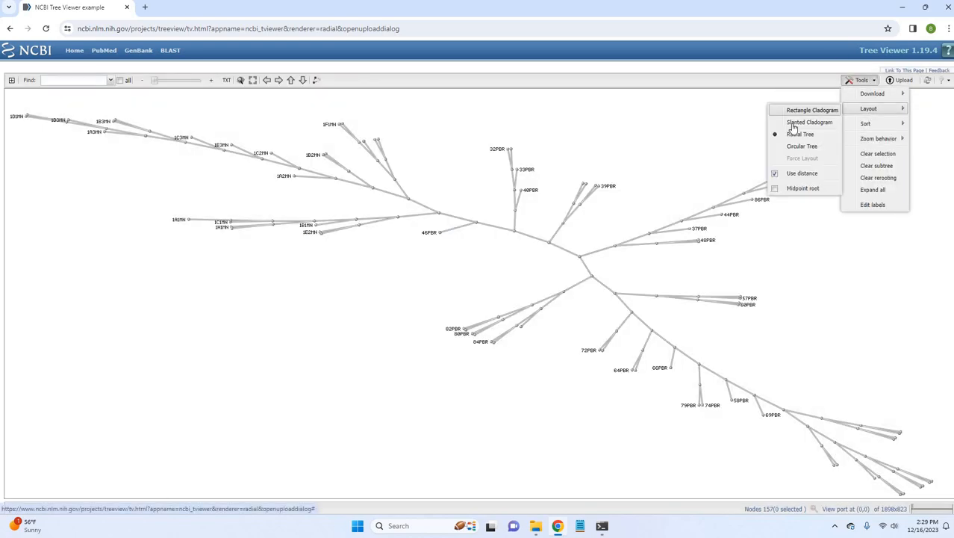
left_click(793, 124)
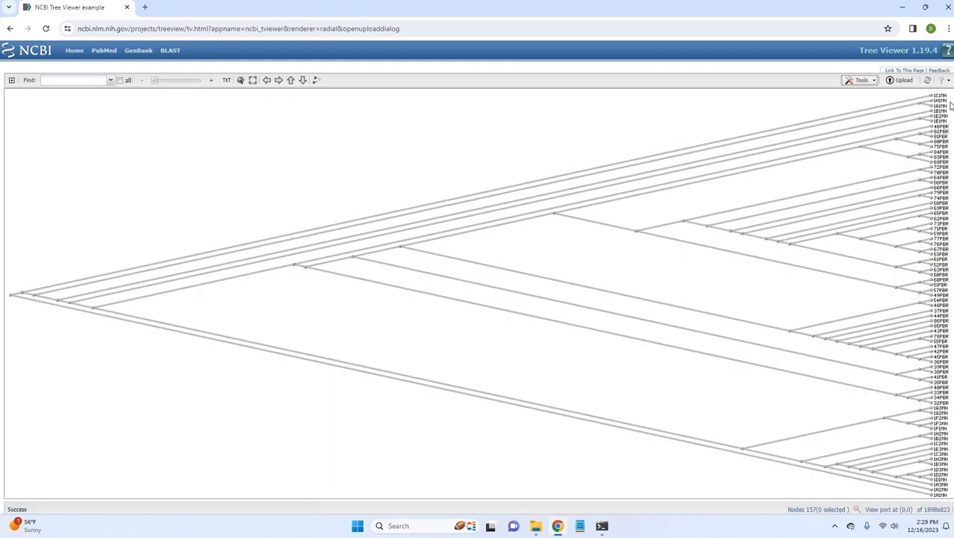
left_click(295, 269)
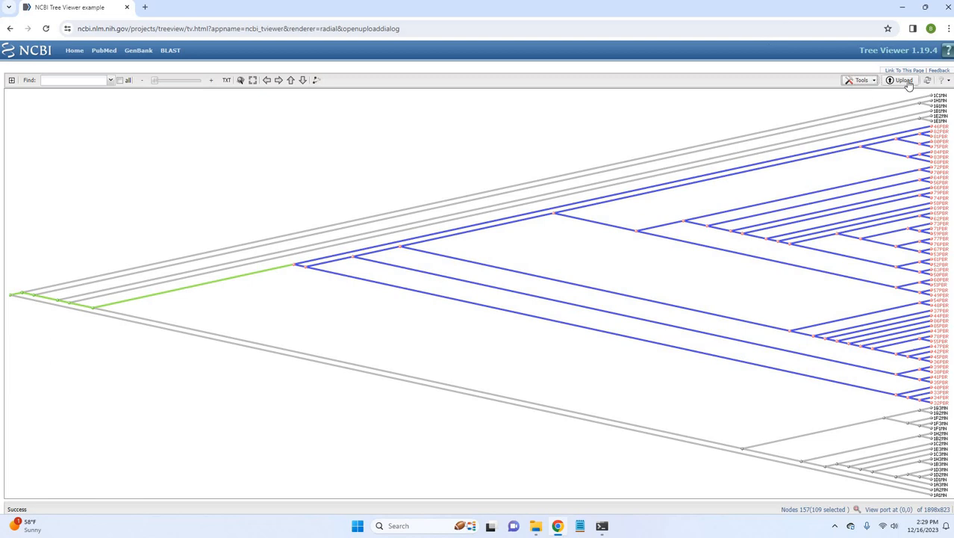
Change the Mix tree's layout to Rectangle Cladogram.
left_click(863, 80)
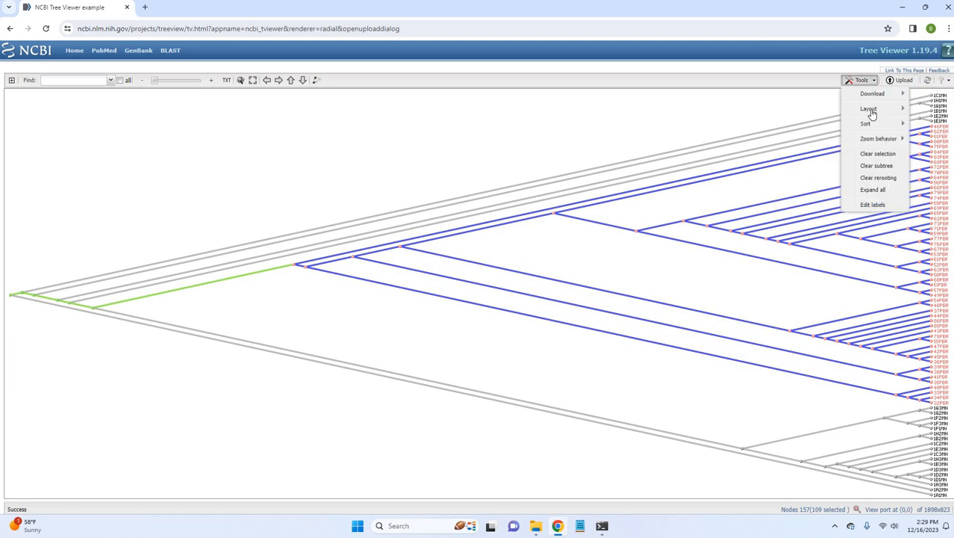
mouse_move(870, 109)
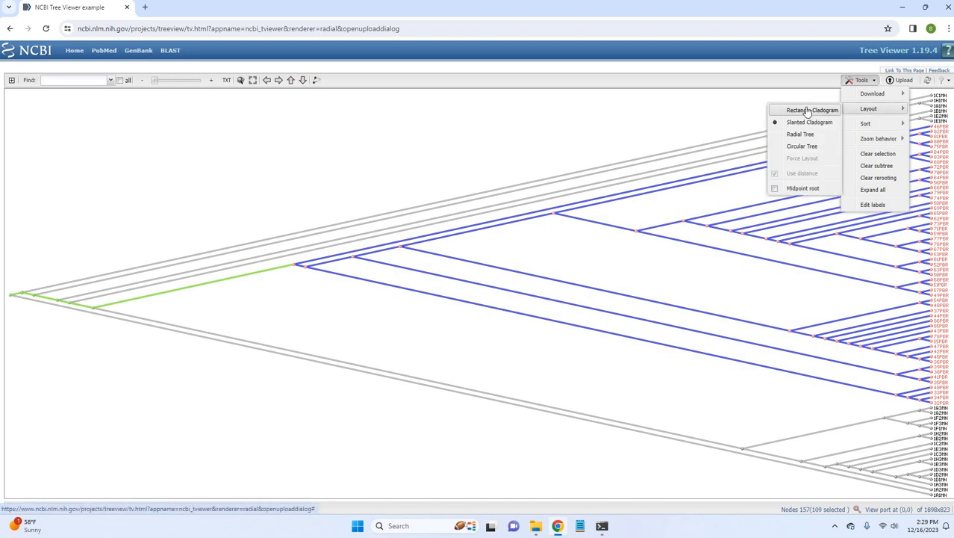
left_click(808, 110)
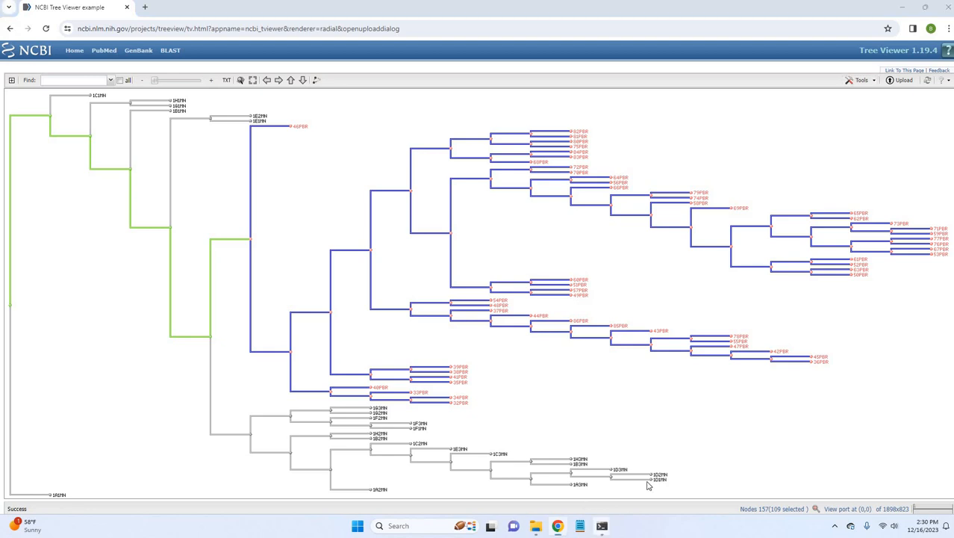
Check the finished IQ-TREE run in Command Prompt and close the remaining terminal windows.
mouse_move(601, 529)
left_click(680, 437)
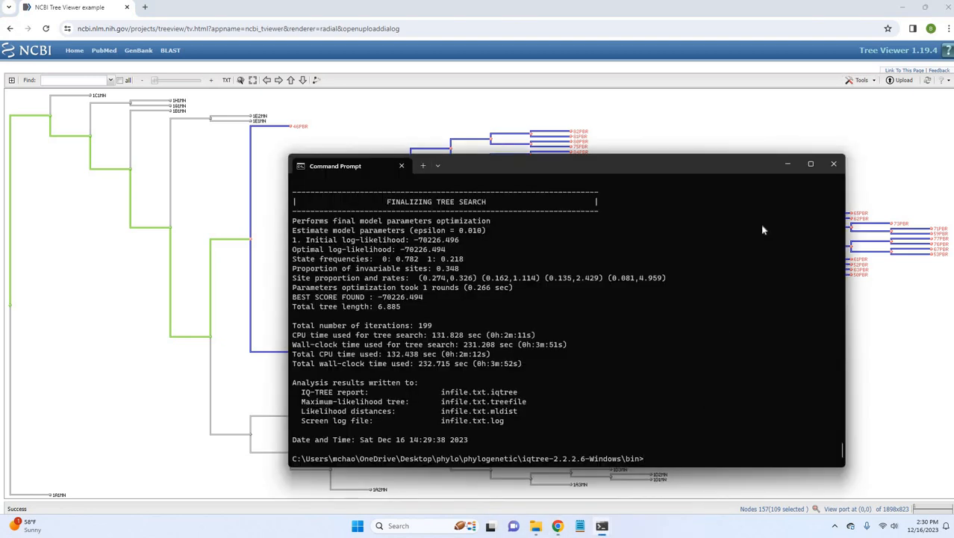
left_click(834, 165)
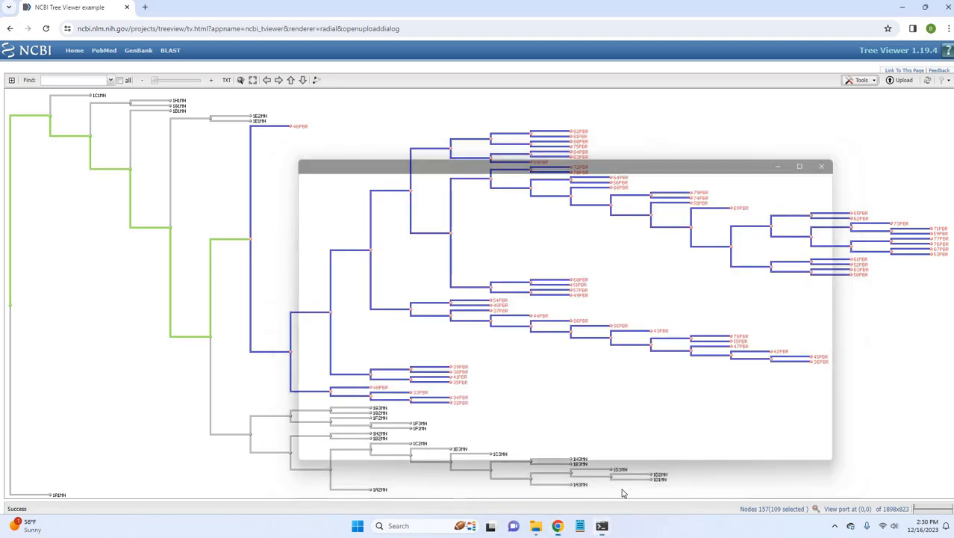
mouse_move(602, 525)
left_click(644, 440)
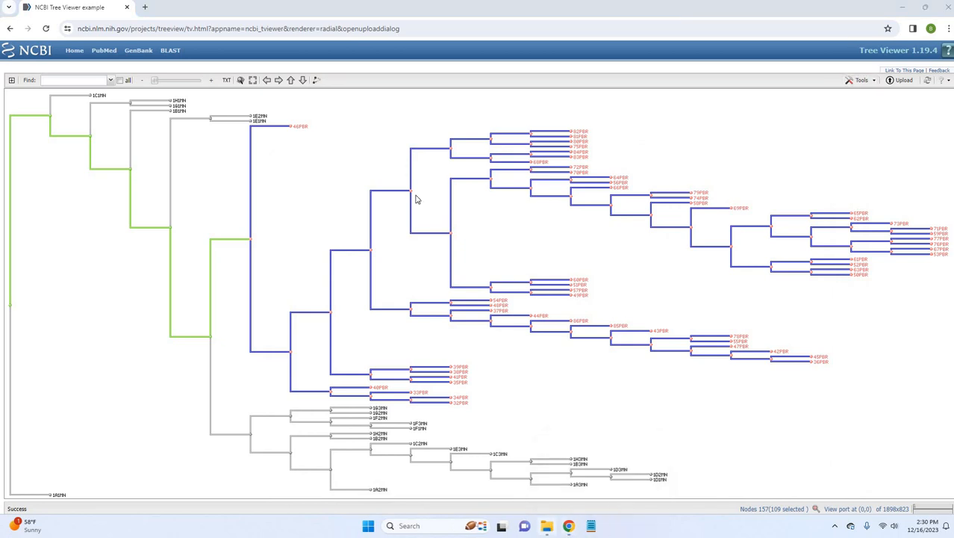
Switch to File Explorer and open the bin folder of iqtree-2.2.2.6-Windows inside phylogenetic.
key("alt+Tab")
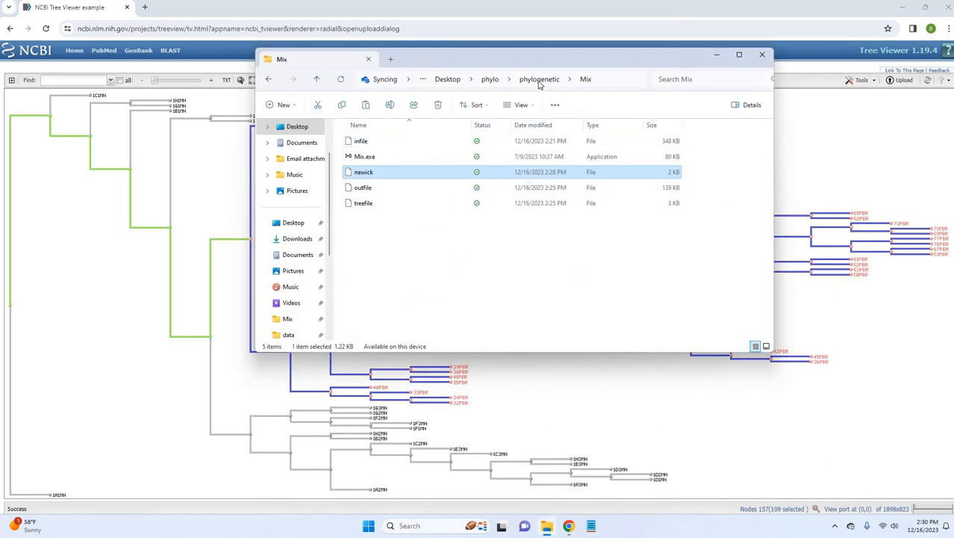
left_click(539, 79)
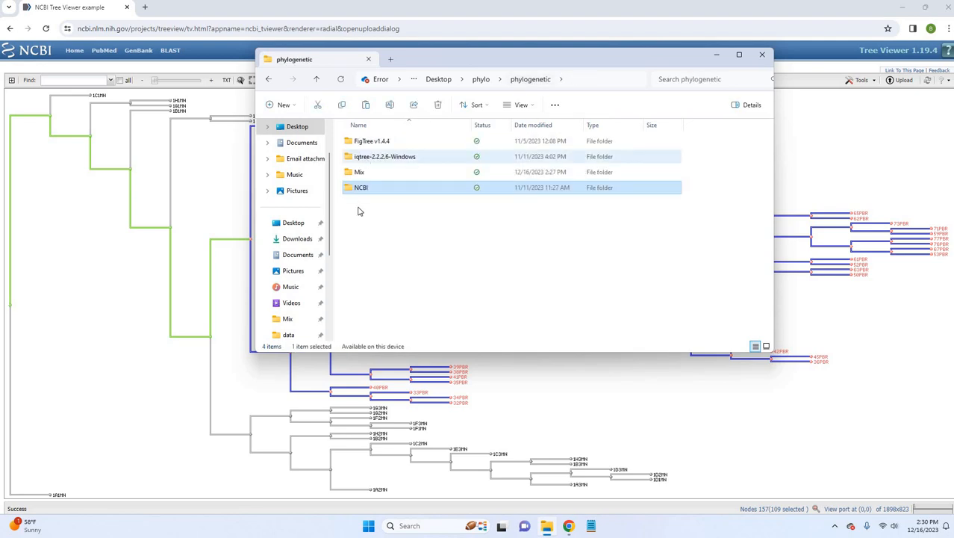
double_click(358, 158)
double_click(355, 142)
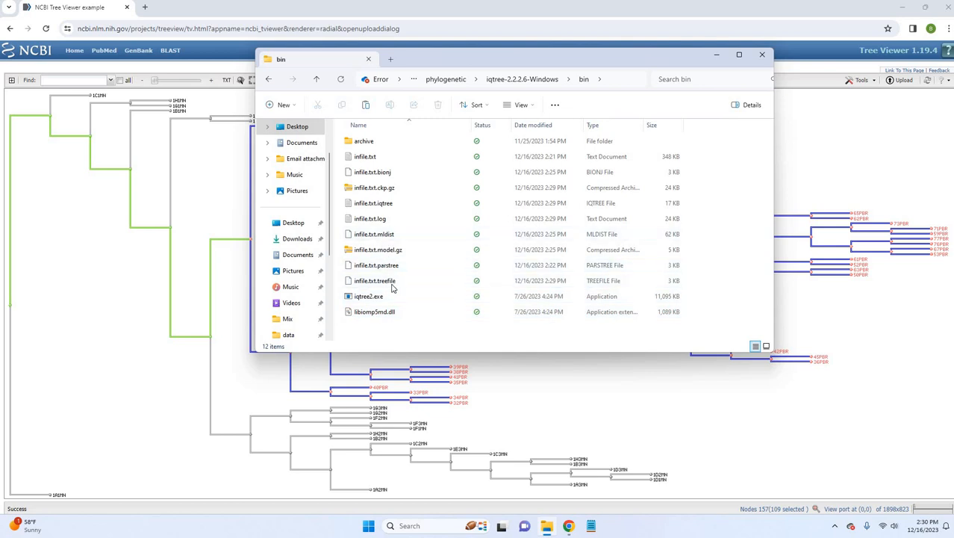
Open the infile.txt.iqtree report in Notepad, close the newick document beside it and maximize the window.
left_click(393, 281)
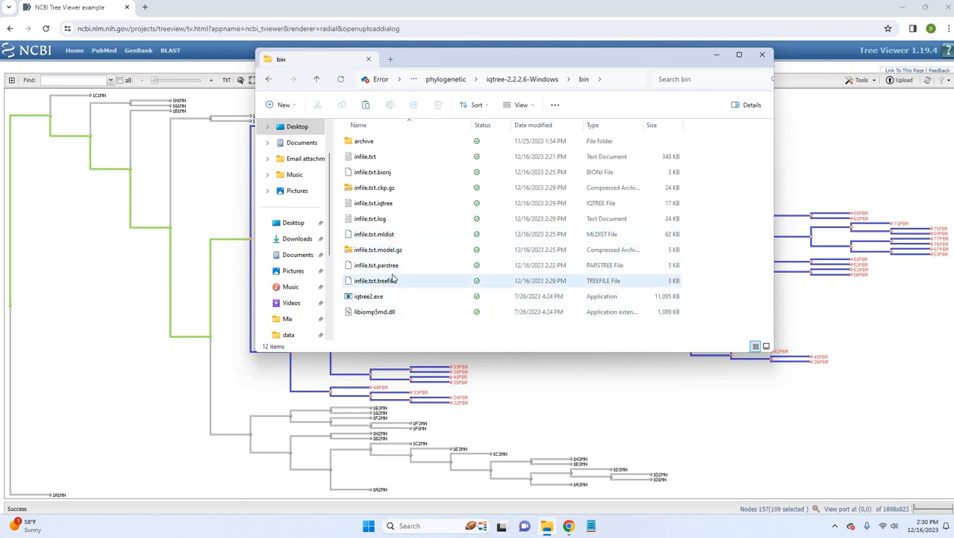
left_click(388, 209)
double_click(389, 209)
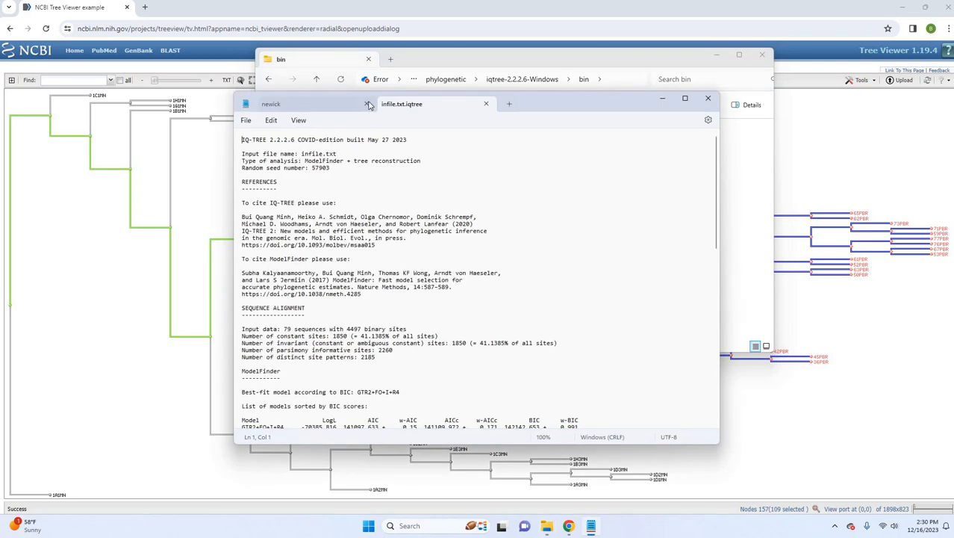
left_click(367, 104)
left_click(687, 98)
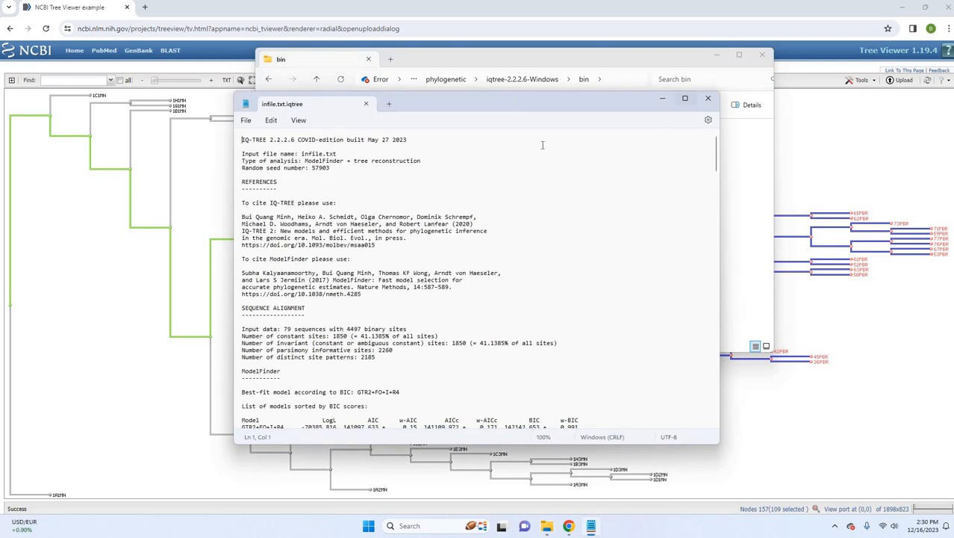
Examine the report's model list and maximum likelihood tree down through the PBR samples, and close Notepad.
scroll(137, 280, "down", 5)
scroll(136, 279, "down", 7)
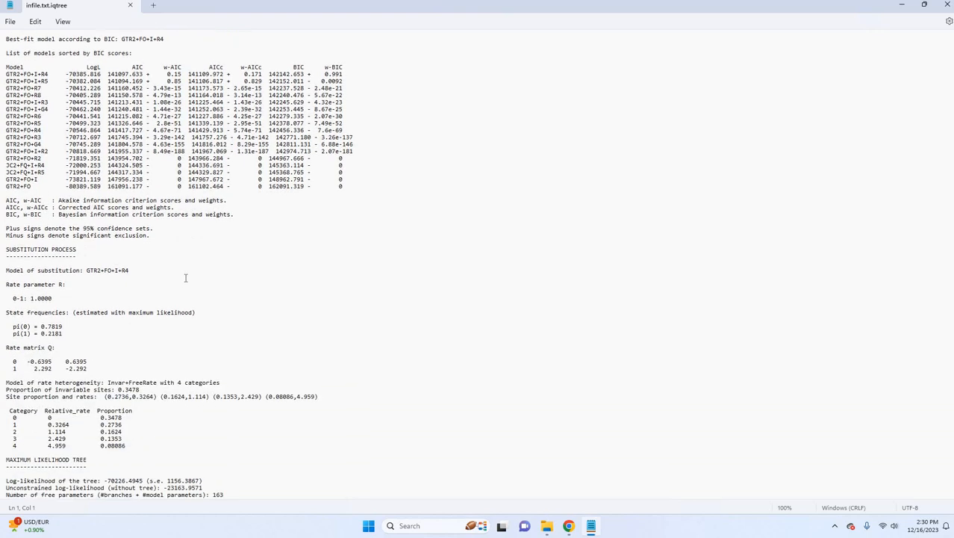
scroll(185, 281, "down", 20)
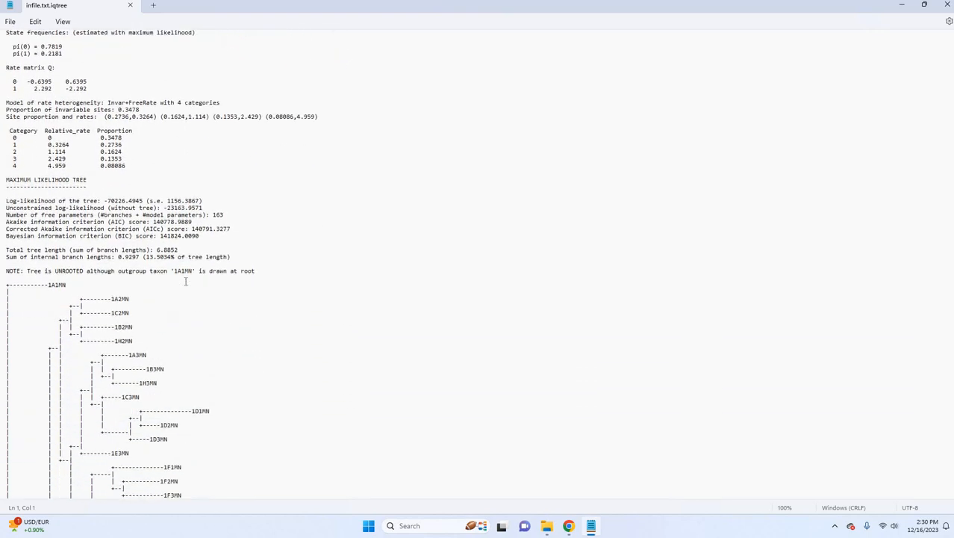
left_click_drag(218, 393, 60, 124)
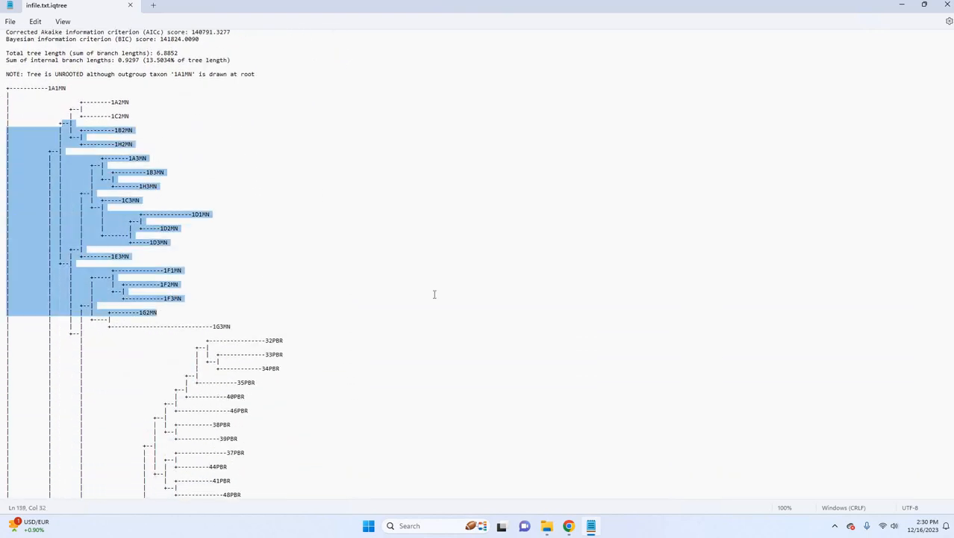
left_click(435, 295)
scroll(435, 294, "down", 5)
scroll(435, 294, "down", 8)
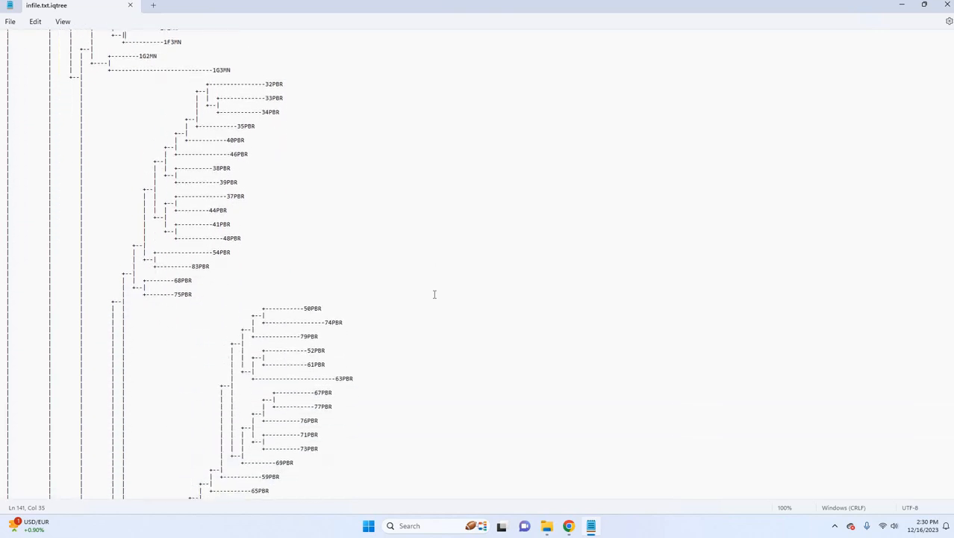
left_click(949, 7)
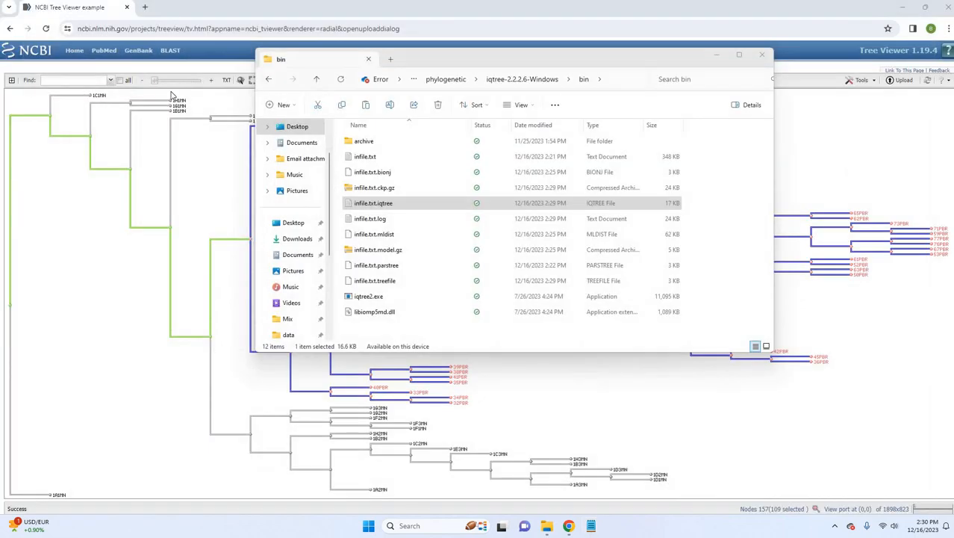
Return to the Tree Viewer upload dialog and upload infile.txt.treefile from the iqtree-2.2.2.6-Windows bin folder.
left_click(10, 28)
left_click(10, 29)
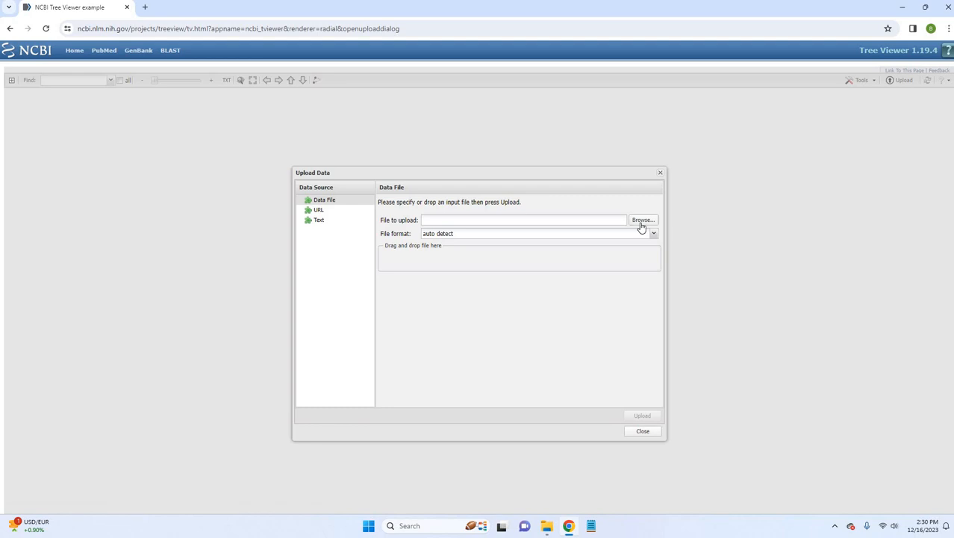
left_click(641, 220)
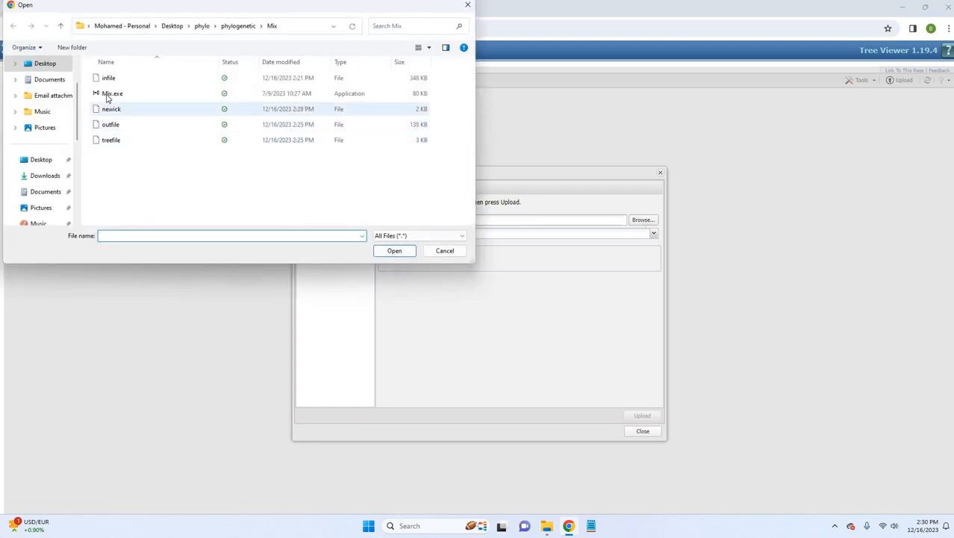
left_click(239, 26)
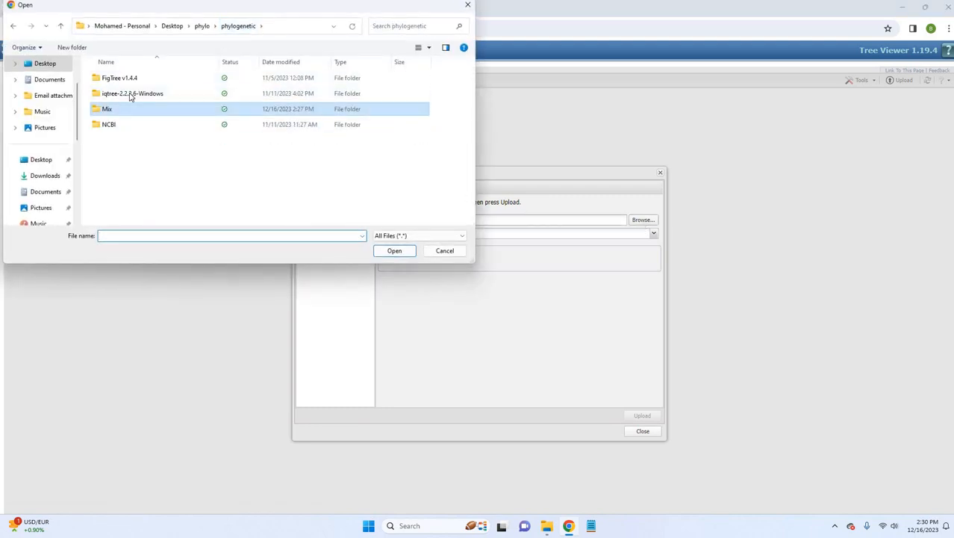
left_click(129, 94)
double_click(130, 95)
double_click(112, 78)
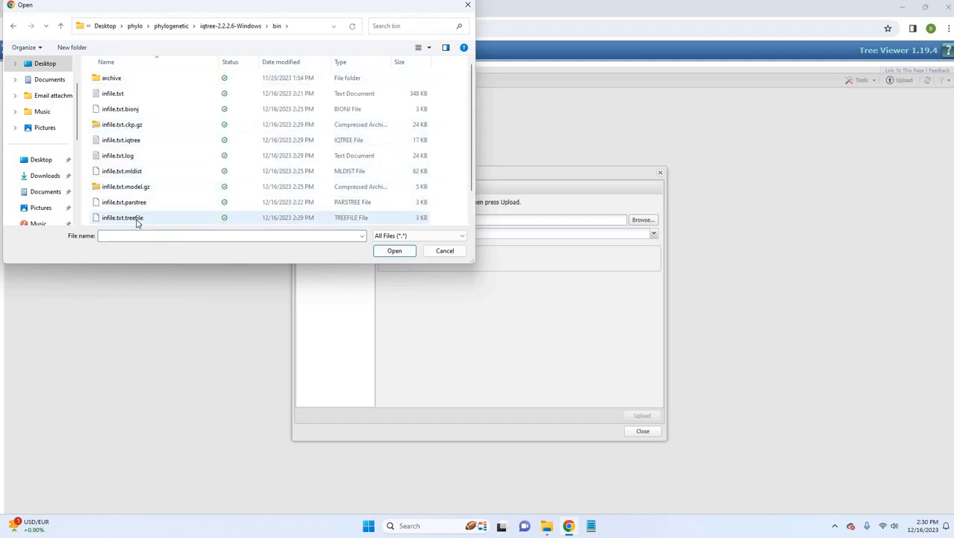
double_click(122, 217)
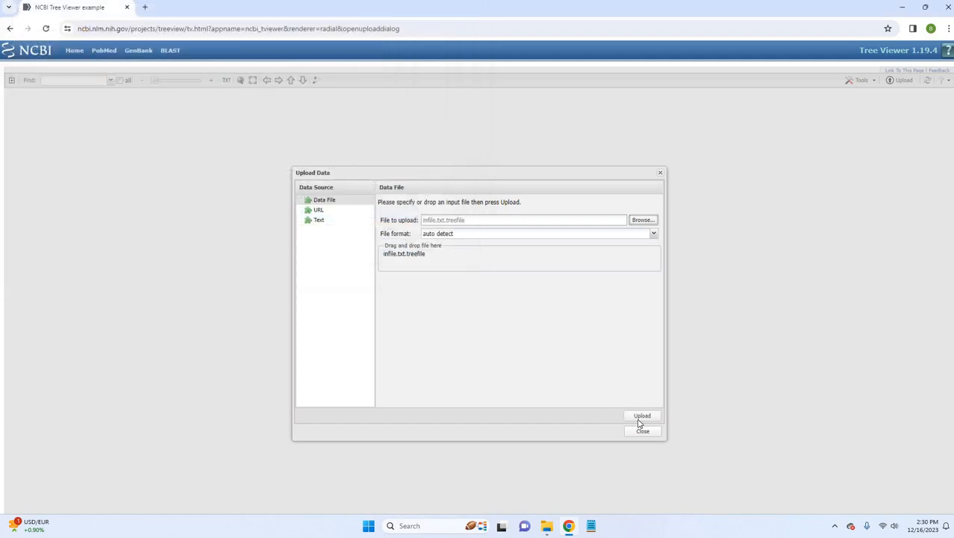
left_click(639, 418)
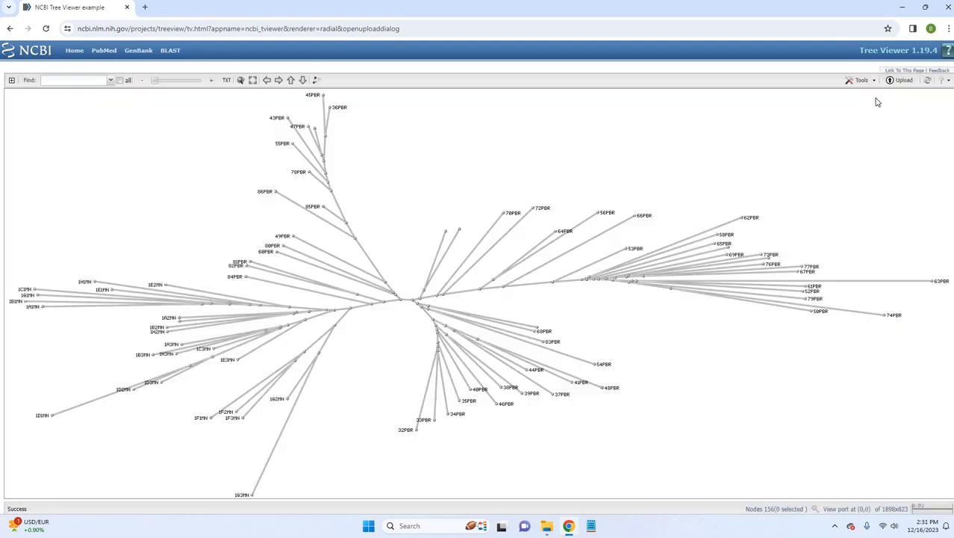
Display the IQ-TREE tree as a Slanted Cladogram and select the node whose subtree runs from 1F1MN to 84PBR.
left_click(871, 81)
left_click(872, 110)
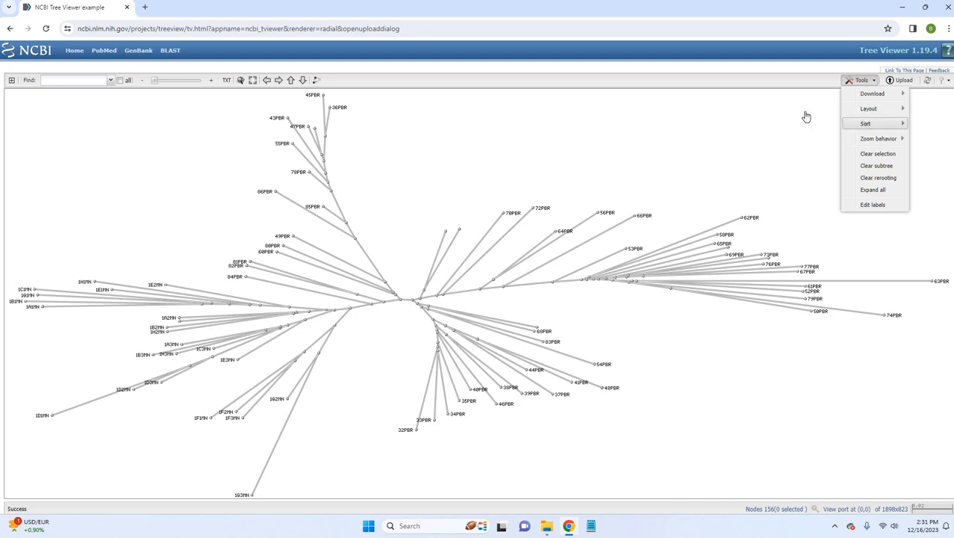
left_click(809, 124)
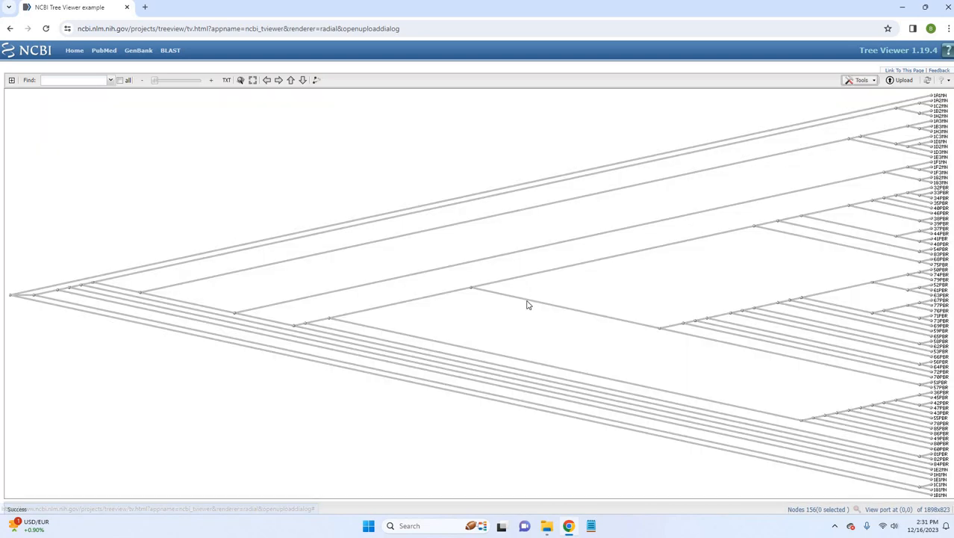
left_click(235, 314)
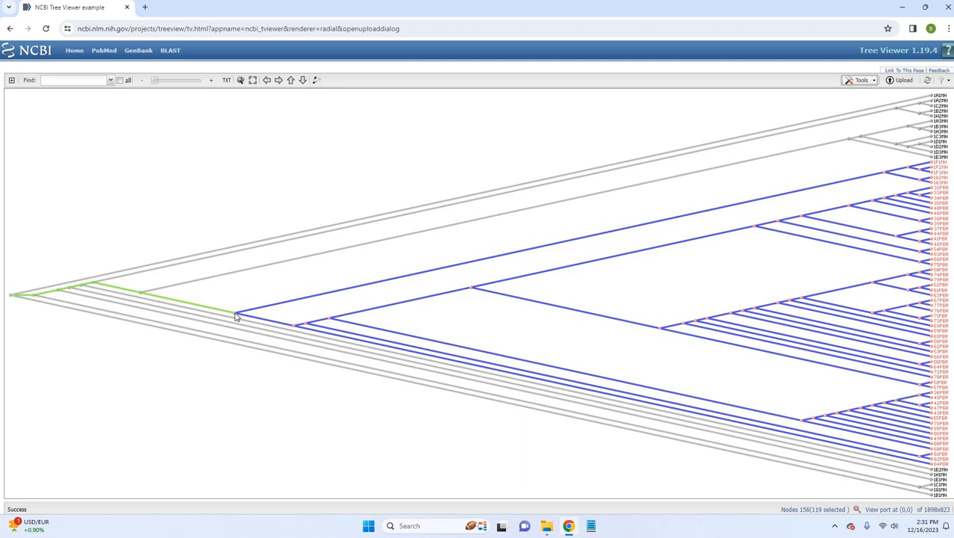